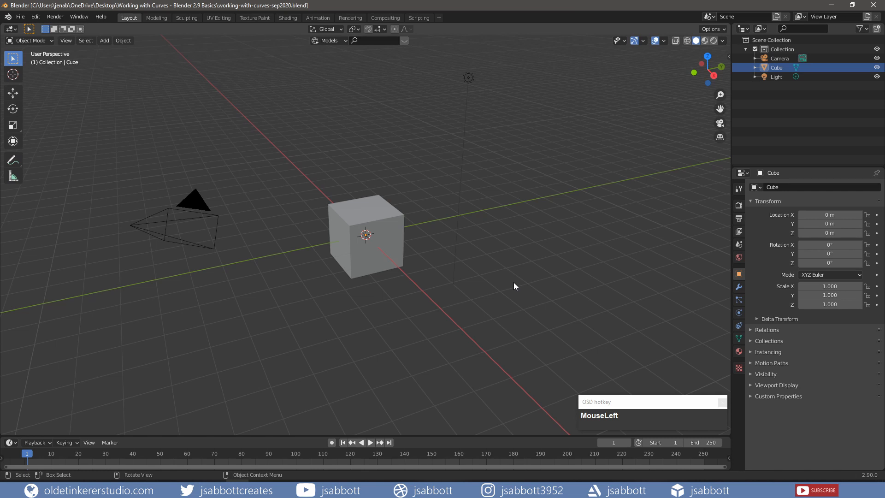
# Delete the default cube from the scene
pyautogui.click(381, 223)
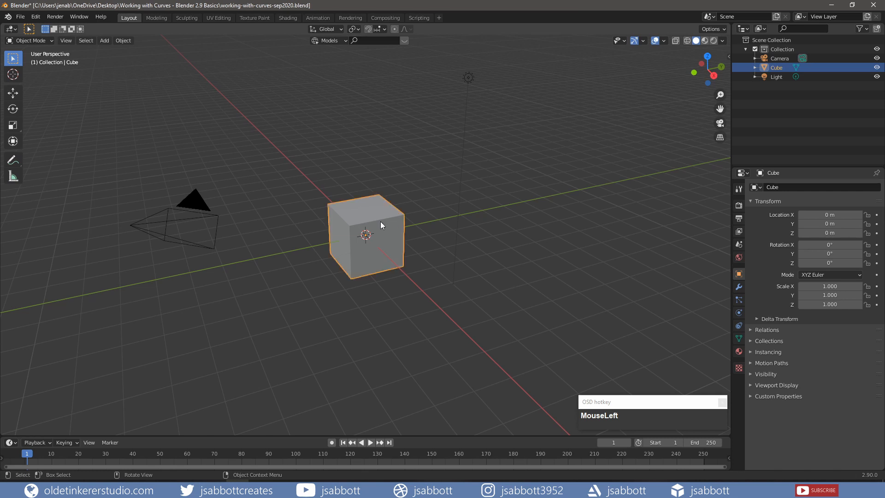
pyautogui.press('x')
pyautogui.click(380, 222)
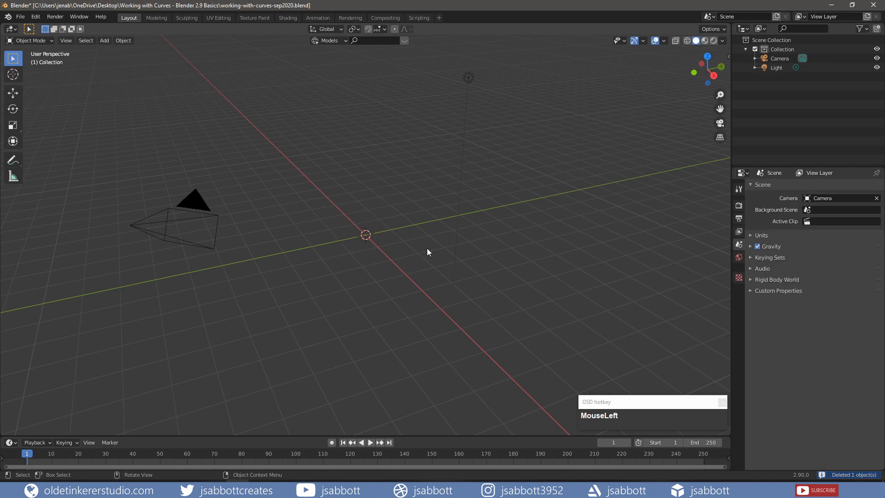
# Add a mesh circle at the origin in top orthographic view and check its vertices in Edit Mode
pyautogui.press('KP_7')
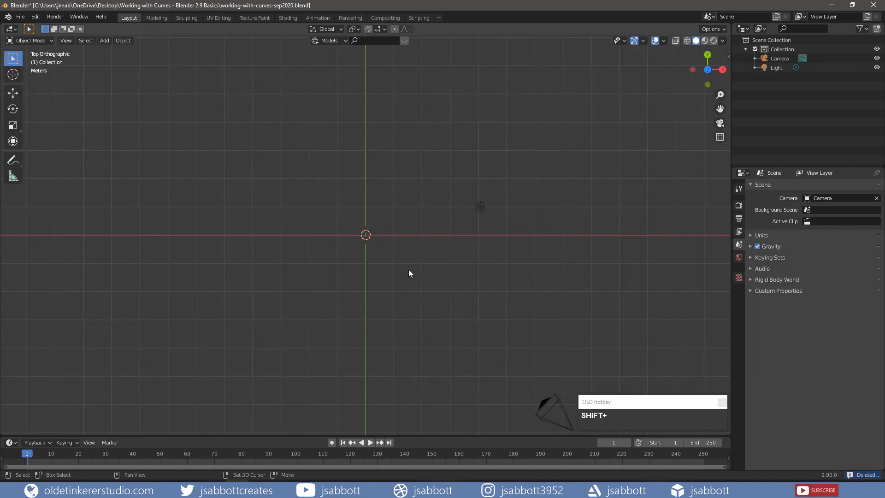
pyautogui.hotkey('shift', 'a')
pyautogui.moveTo(408, 270)
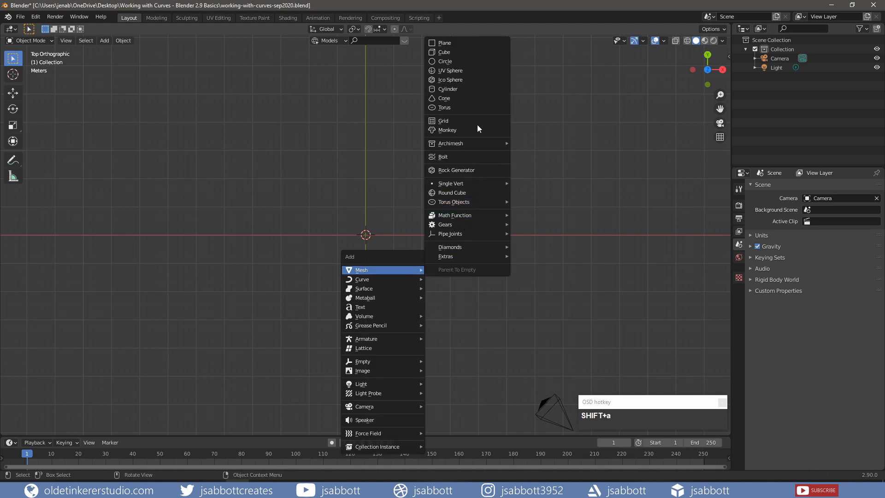
pyautogui.click(475, 61)
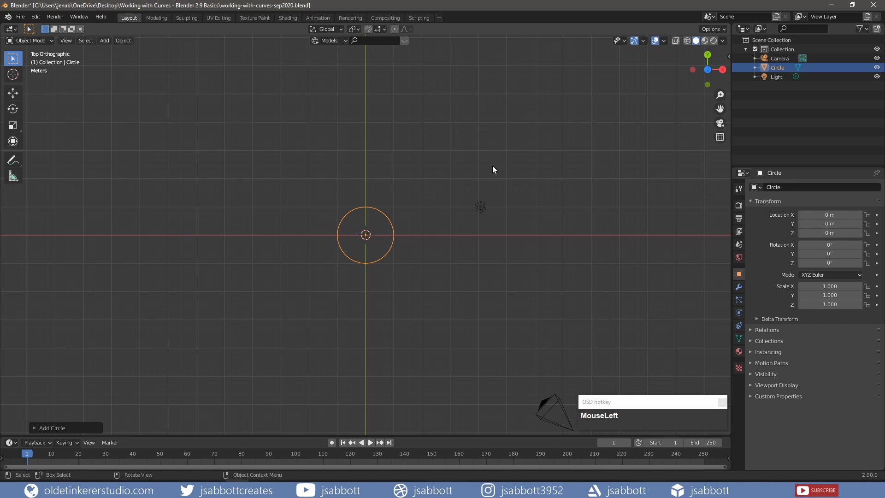
pyautogui.scroll(7, 492, 166)
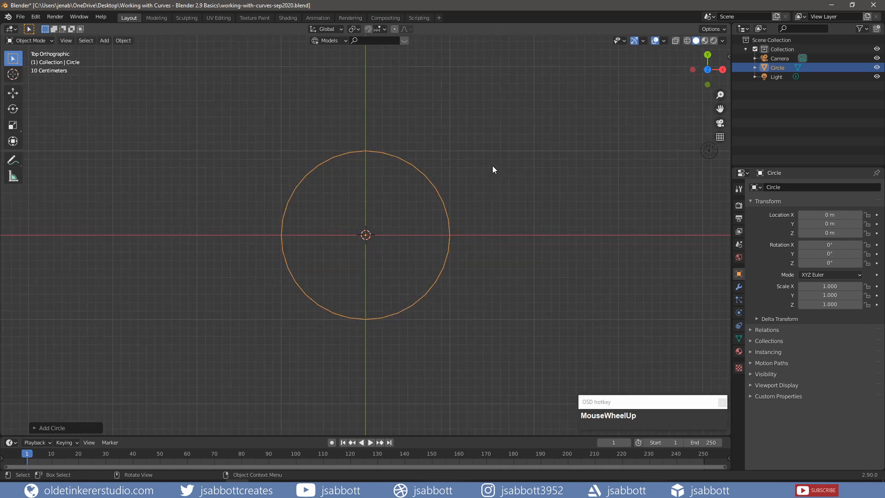
pyautogui.press('Tab')
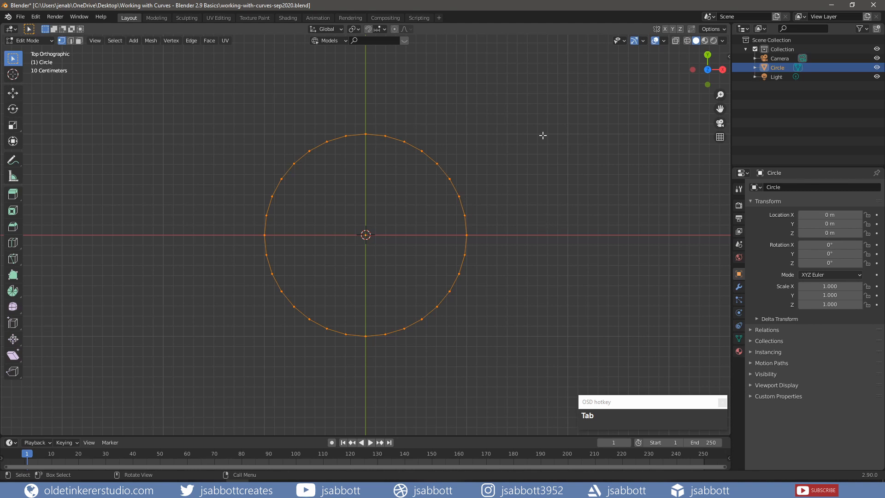
pyautogui.press('Tab')
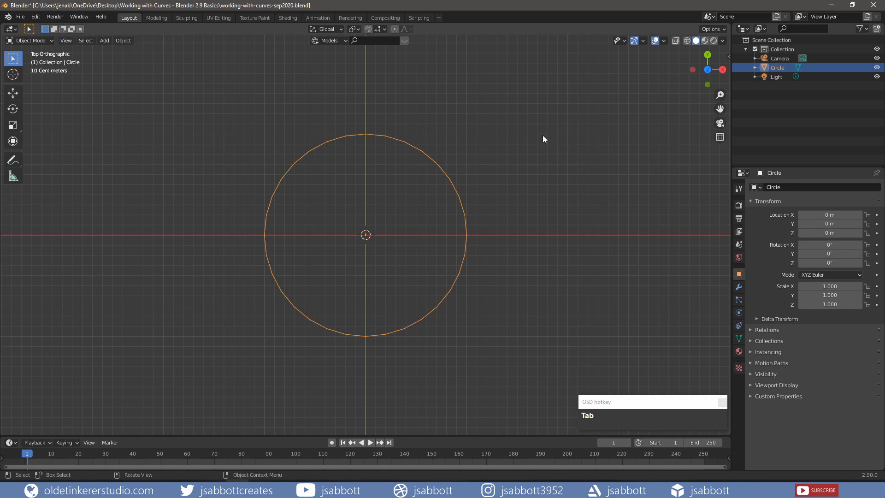
# Convert the mesh circle to a curve with Curve from Mesh/Text
pyautogui.click(123, 40)
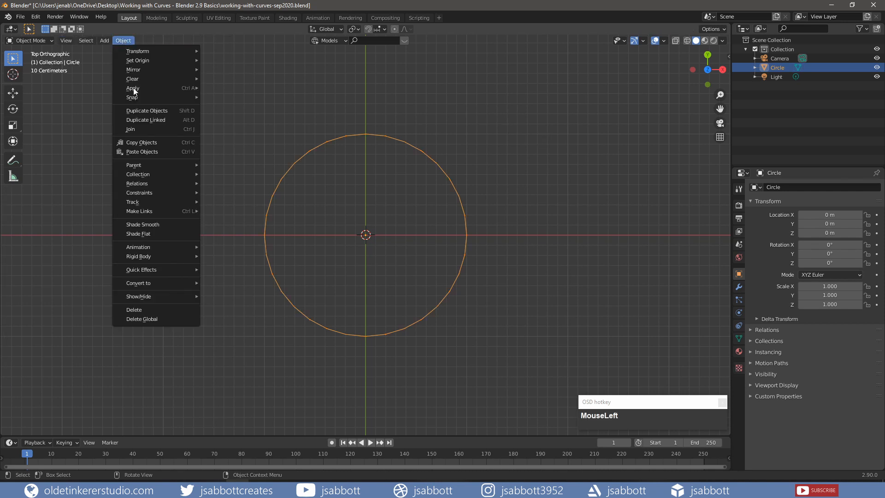
pyautogui.moveTo(163, 272)
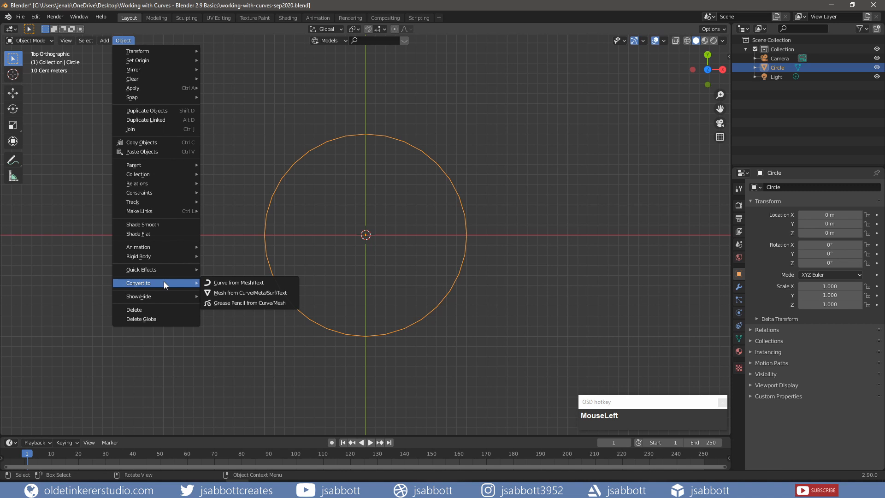
pyautogui.click(225, 283)
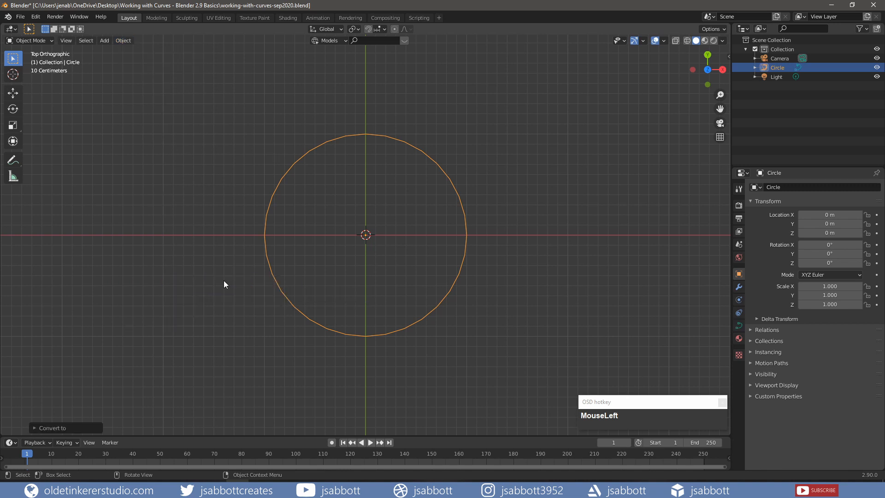
# Turn on the Normals overlay for curve editing while the converted circle is in Edit Mode
pyautogui.press('Tab')
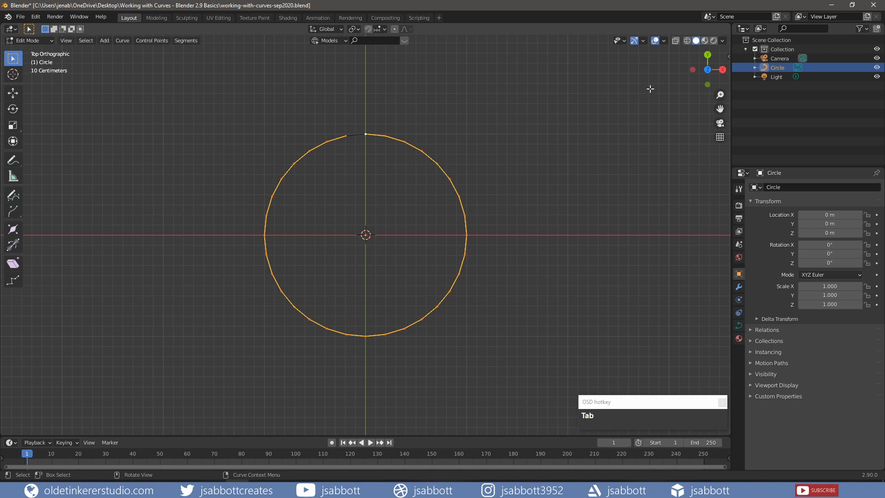
pyautogui.click(664, 41)
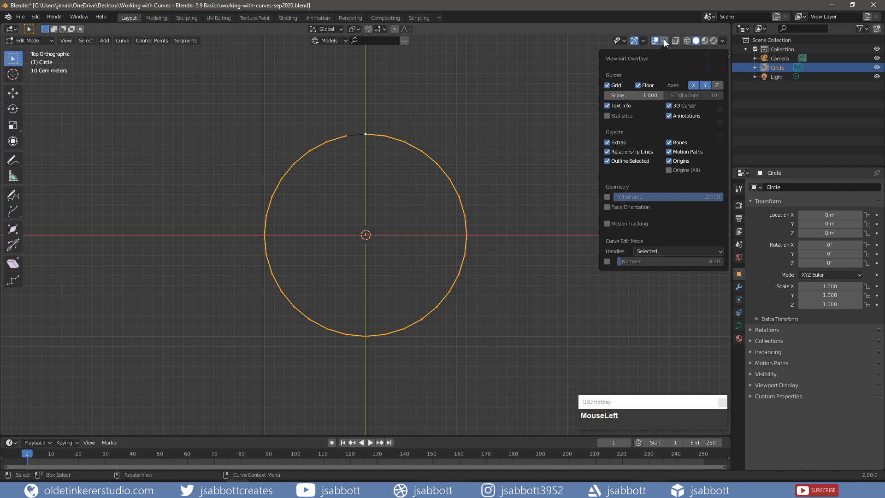
pyautogui.click(607, 262)
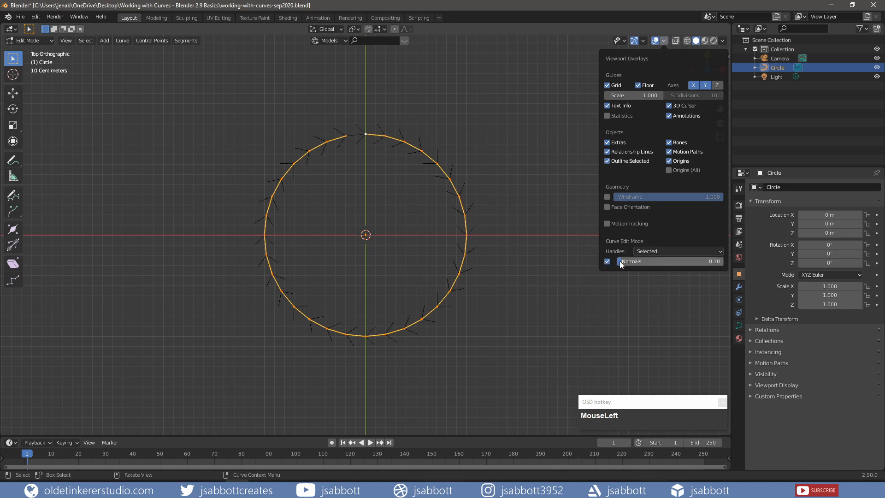
pyautogui.click(663, 44)
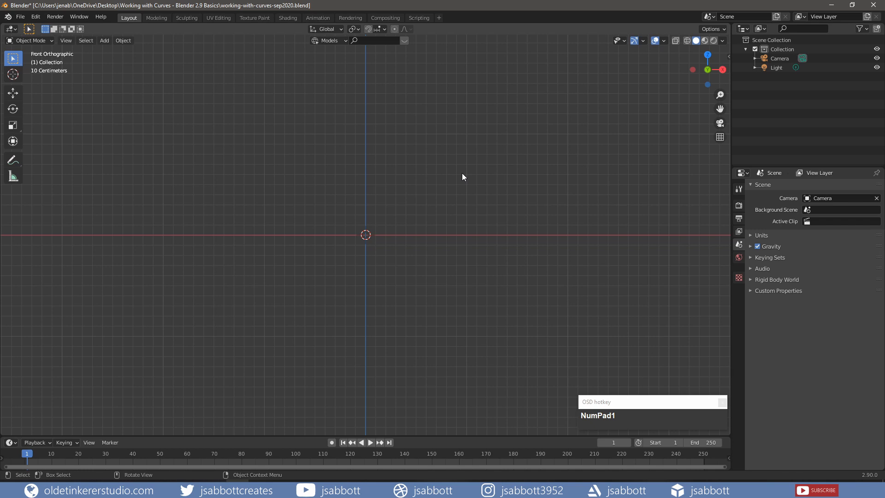
# Add a Bezier curve at the origin in front view and rotate it 90° about the X axis
pyautogui.hotkey('shift', 'a')
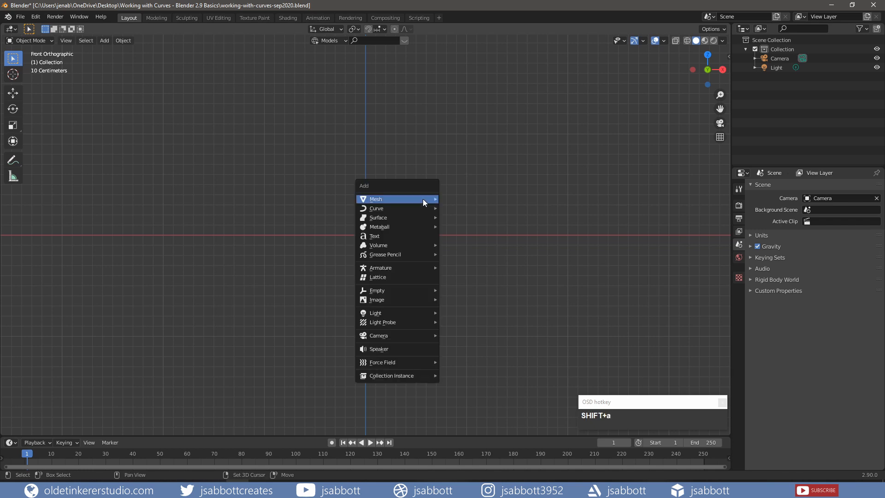
pyautogui.moveTo(422, 200)
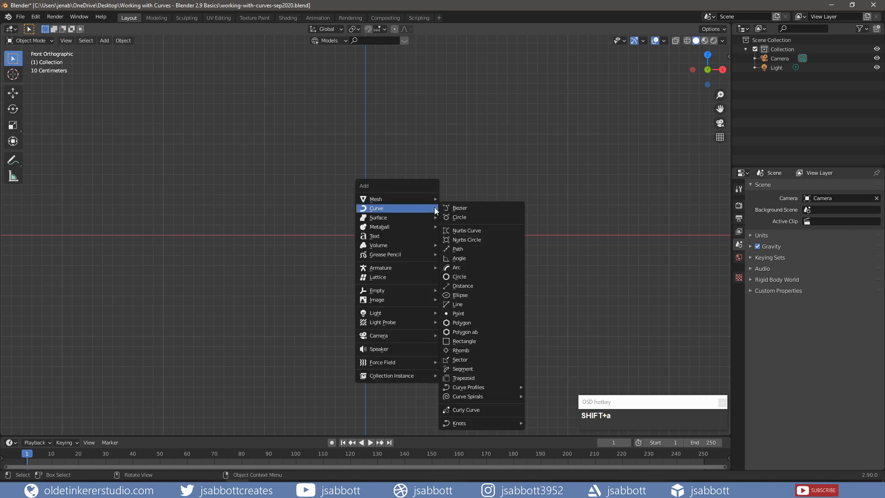
pyautogui.click(460, 208)
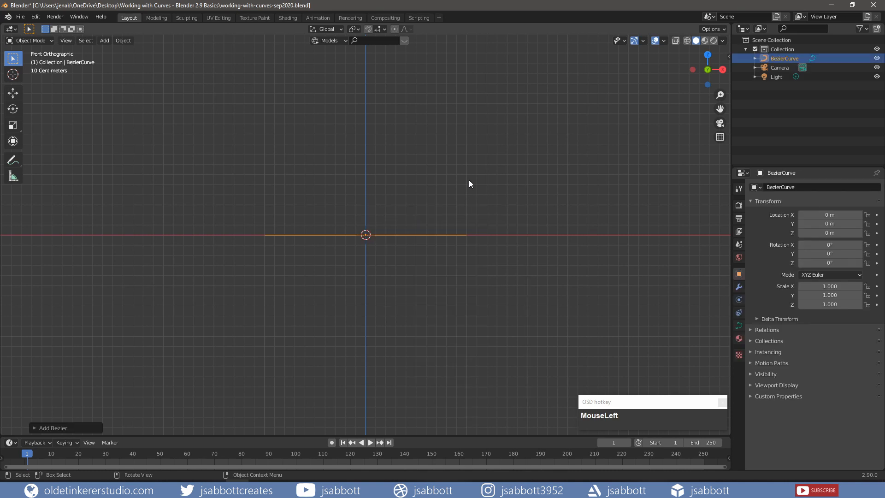
pyautogui.press('r')
pyautogui.press('x')
pyautogui.press('9')
pyautogui.press('0')
pyautogui.press('Return')
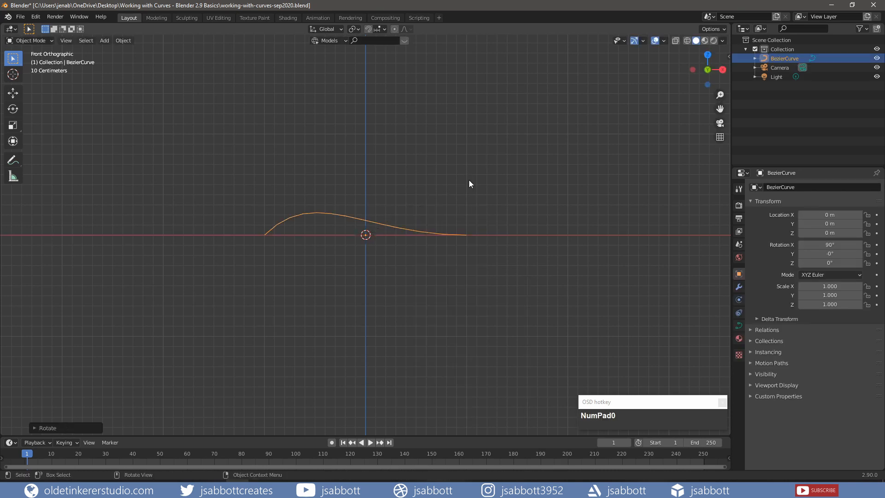
# Enter Edit Mode on the Bezier curve and move its right end control point up about 0.26 m
pyautogui.press('Tab')
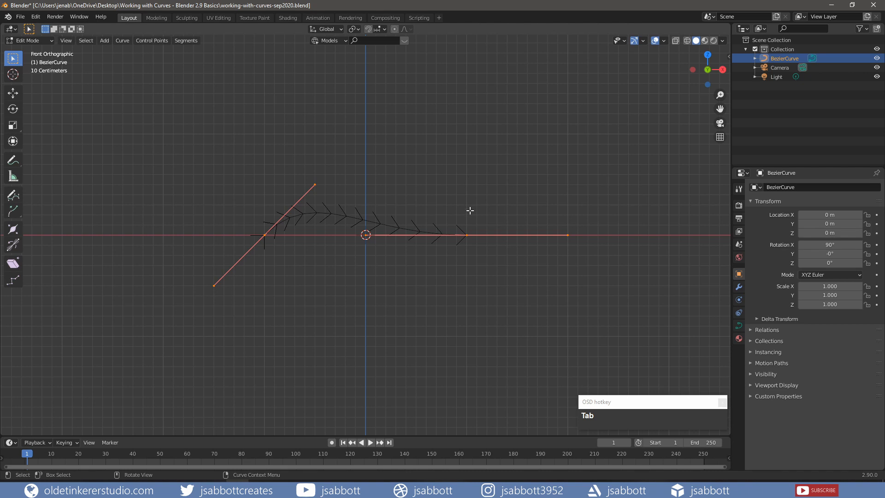
pyautogui.click(465, 235)
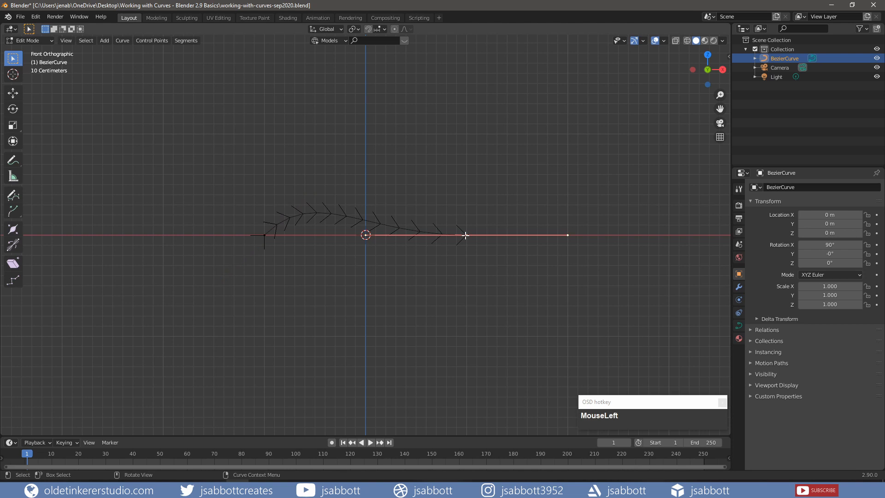
pyautogui.press('g')
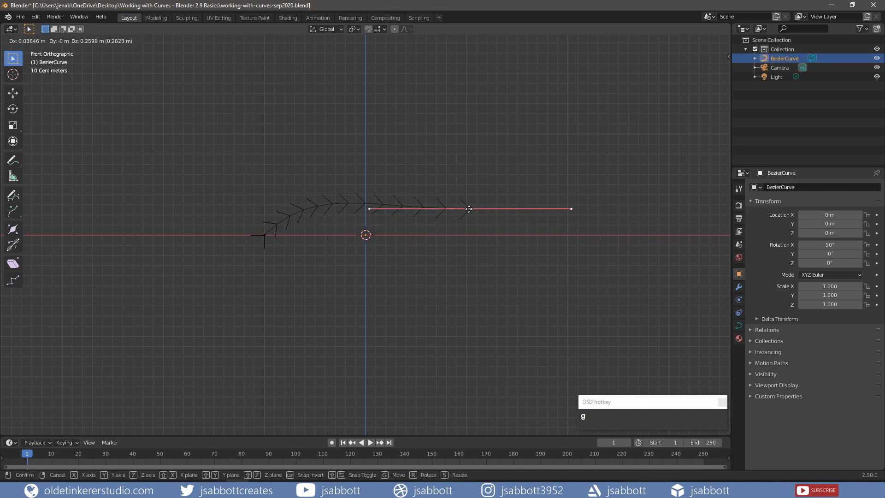
pyautogui.click(469, 209)
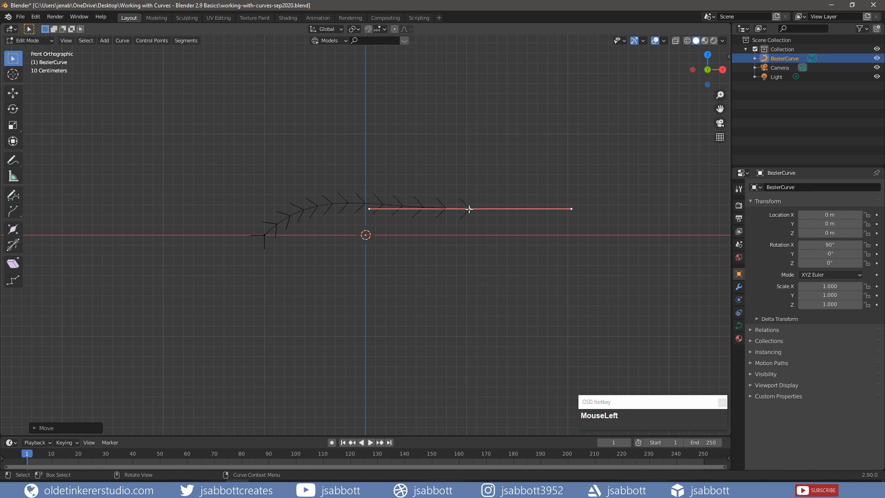
# Set the right end point's handle type to Automatic and move the point slightly higher
pyautogui.press('v')
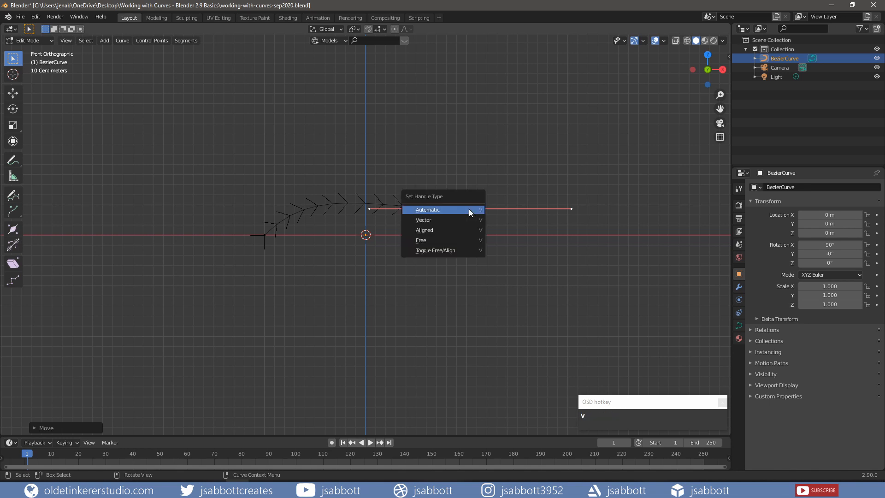
pyautogui.click(469, 210)
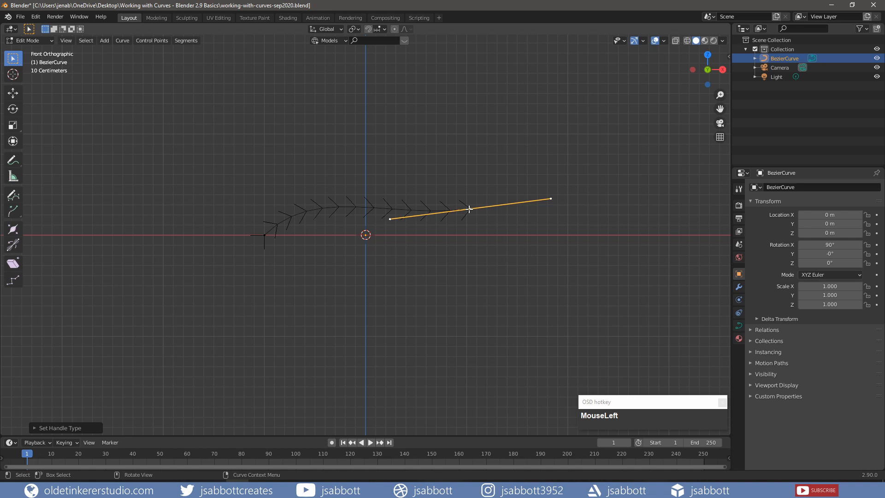
pyautogui.press('g')
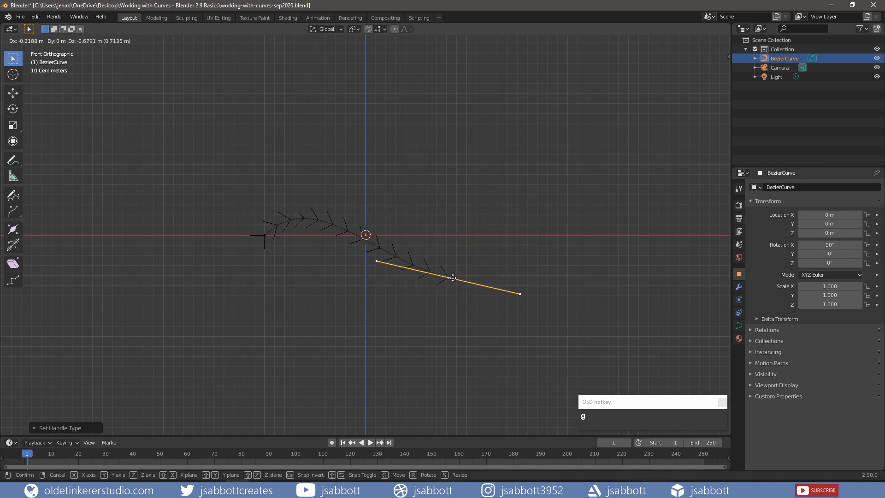
pyautogui.click(474, 193)
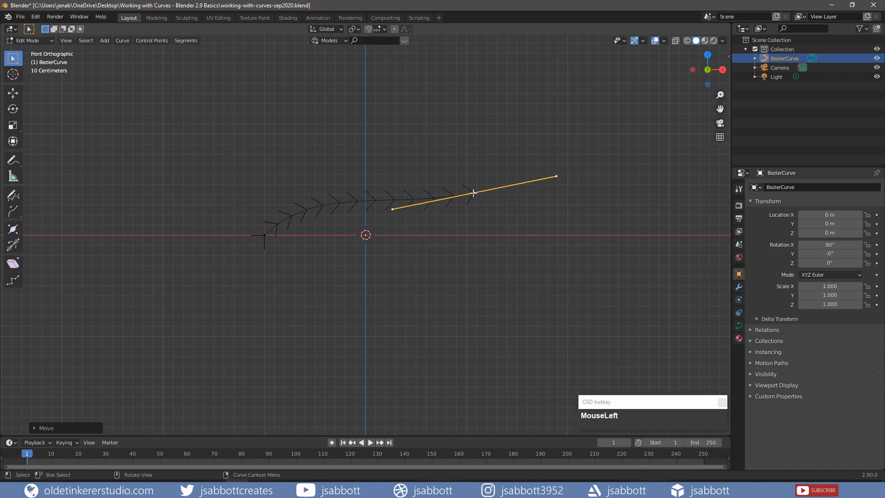
# Set the right end point's handle type to Vector, and reposition it slightly lower with a rotation of about 74°
pyautogui.press('v')
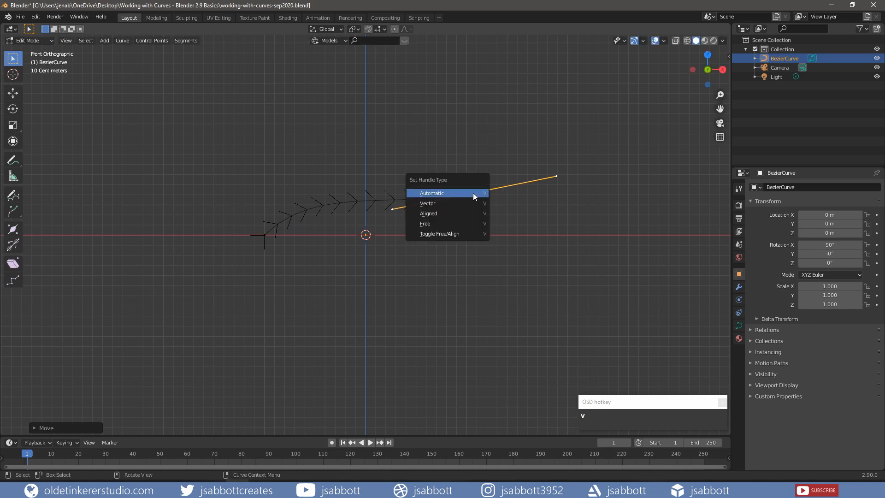
pyautogui.click(472, 202)
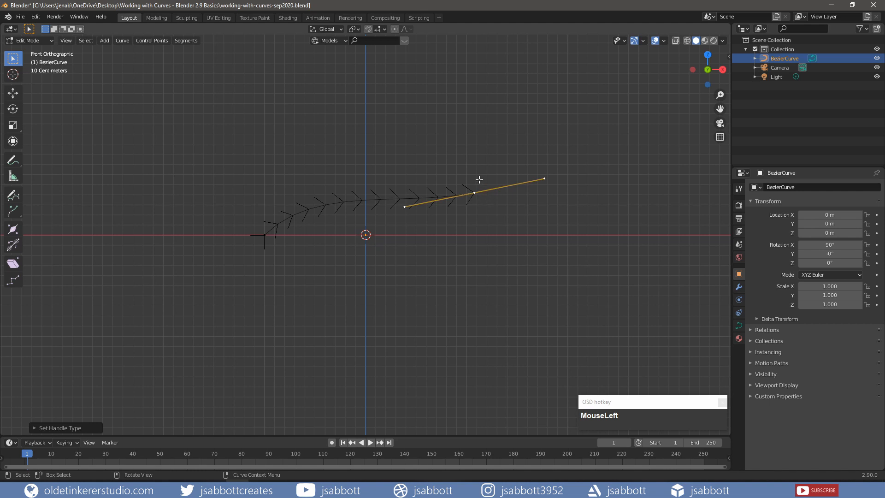
pyautogui.press('g')
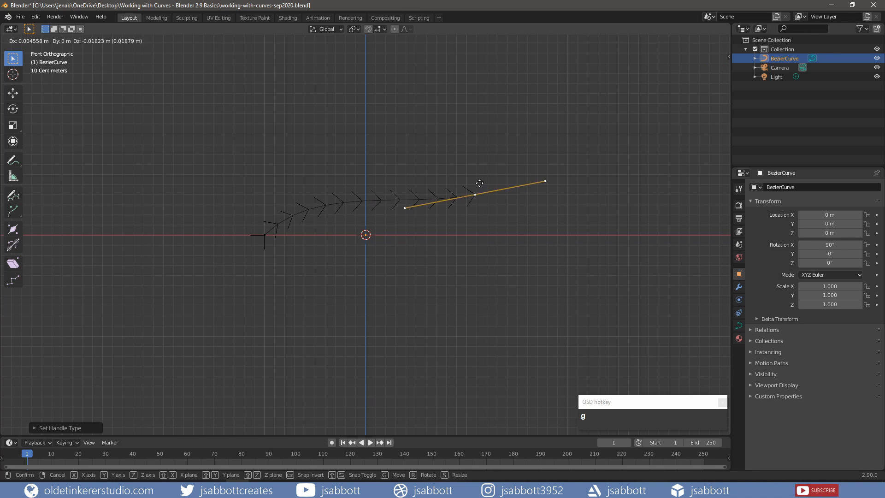
pyautogui.click(477, 210)
pyautogui.press('r')
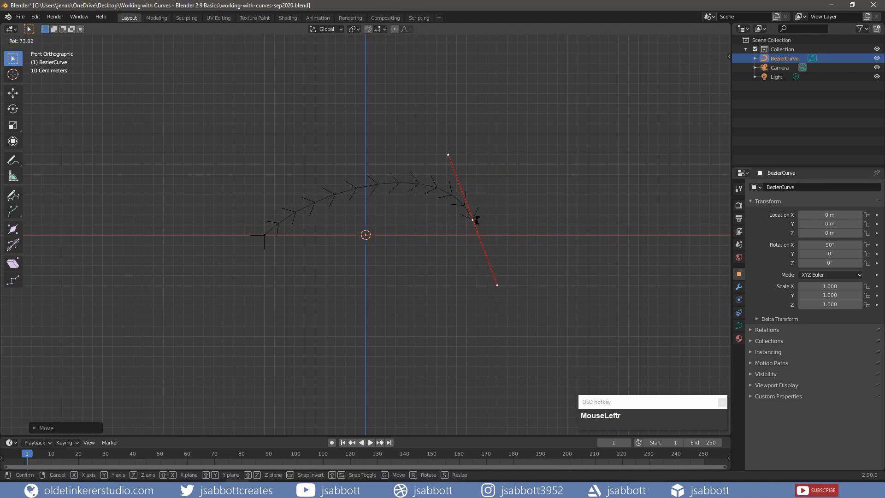
pyautogui.click(477, 220)
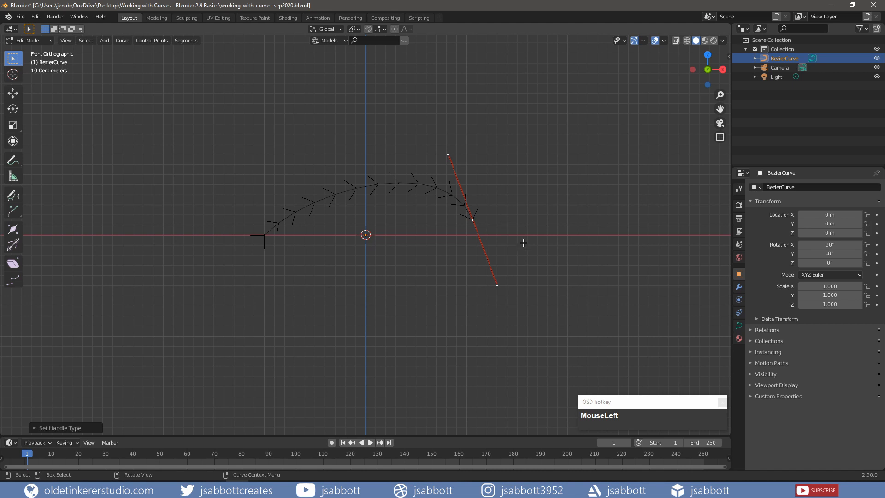
# Reposition the right end point's two handles independently, raising the lower one and shifting the upper one left and slightly down
pyautogui.click(497, 285)
pyautogui.moveTo(506, 285); pyautogui.dragTo(519, 225)
pyautogui.click(448, 155)
pyautogui.press('g')
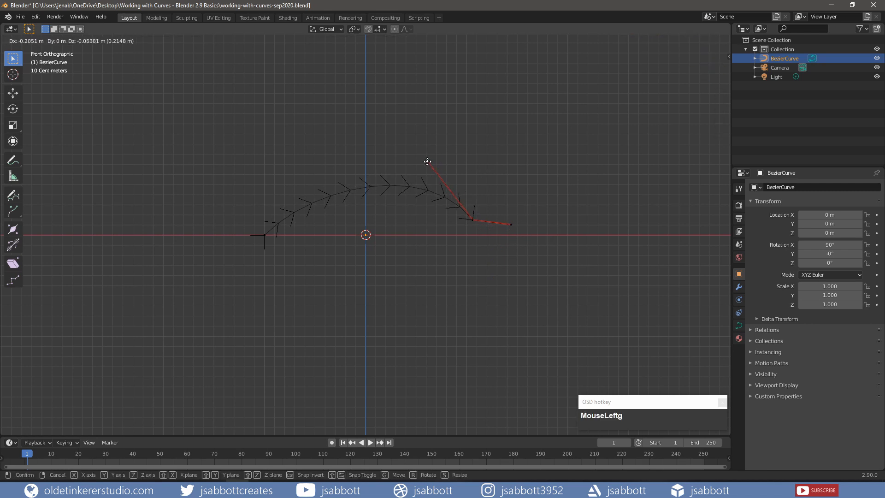
pyautogui.click(418, 168)
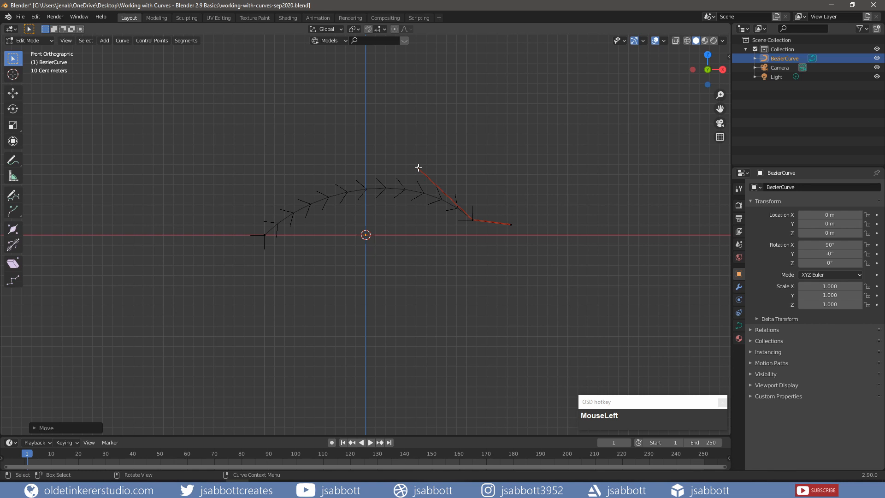
# Apply Toggle Free/Align to the right end point's upper handle, and reposition the end control point down and left
pyautogui.press('v')
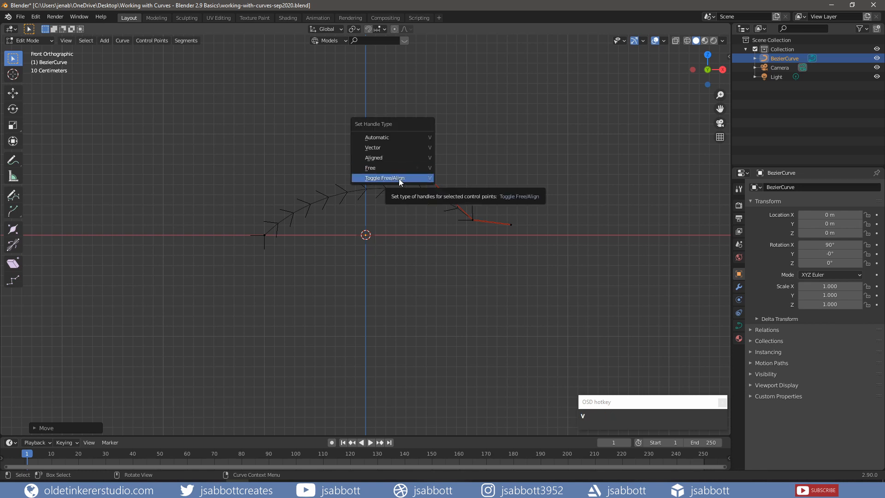
pyautogui.click(407, 178)
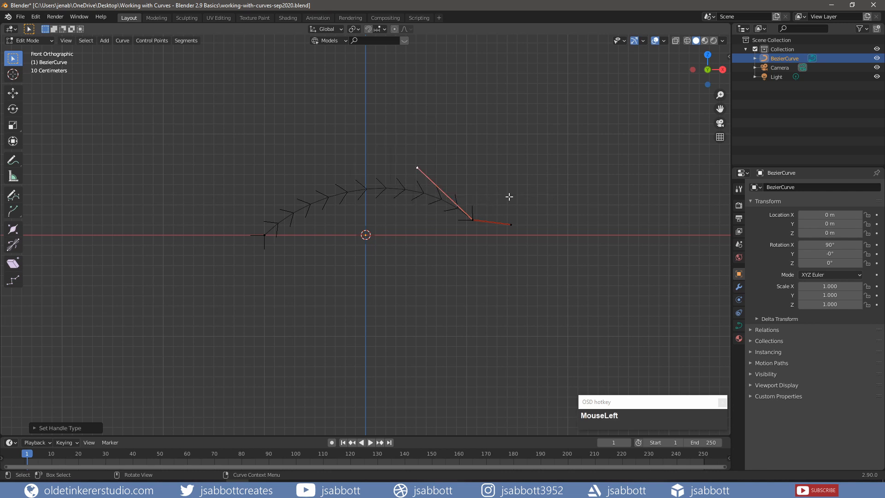
pyautogui.click(474, 219)
pyautogui.moveTo(476, 218); pyautogui.dragTo(412, 268)
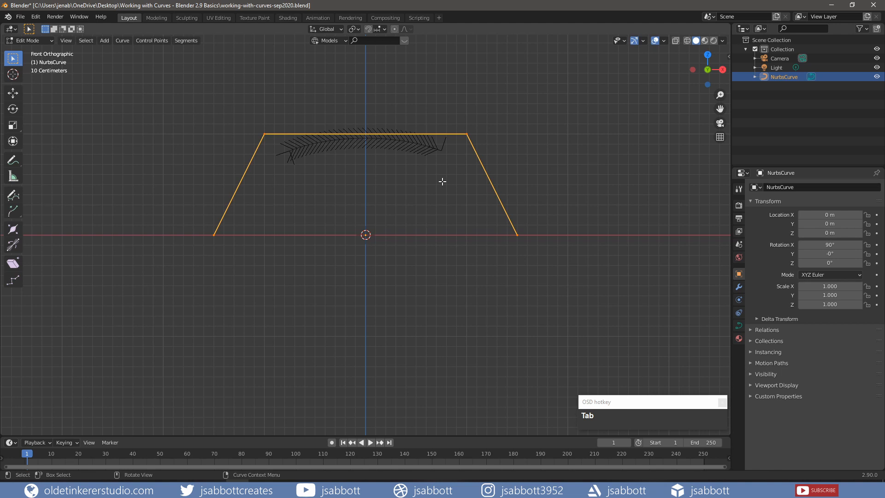
pyautogui.press('v')
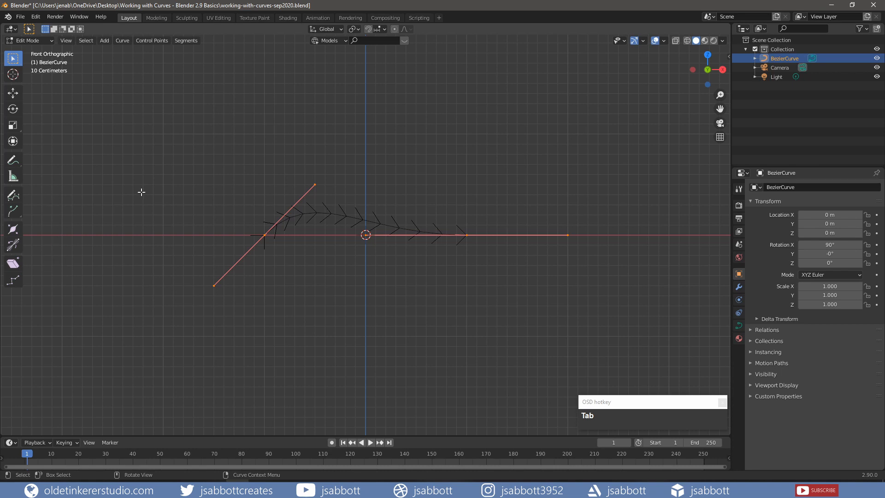
# Draw a freehand wavy Bezier spline above the existing curve, and extrude a segment down-left from its middle valley point
pyautogui.click(11, 200)
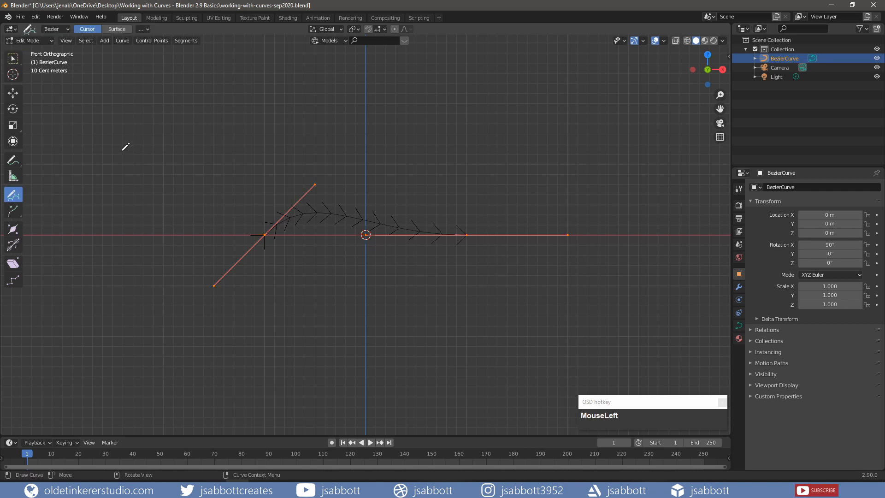
pyautogui.moveTo(122, 150)
pyautogui.mouseDown()
pyautogui.moveTo(172, 151)
pyautogui.moveTo(229, 110)
pyautogui.moveTo(304, 104)
pyautogui.moveTo(386, 136)
pyautogui.mouseUp()
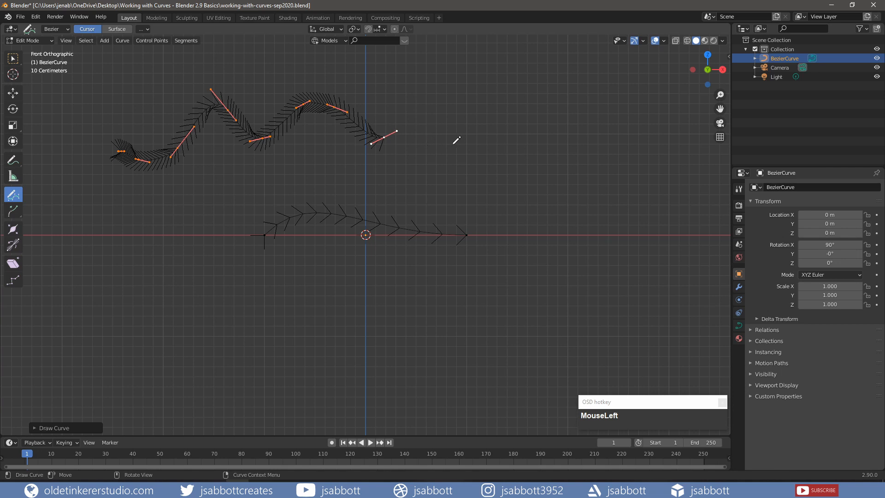
pyautogui.click(12, 213)
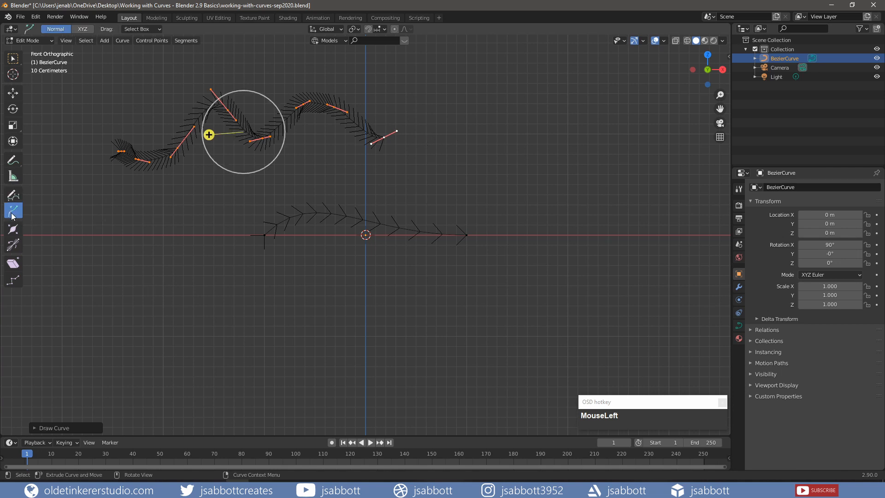
pyautogui.click(264, 137)
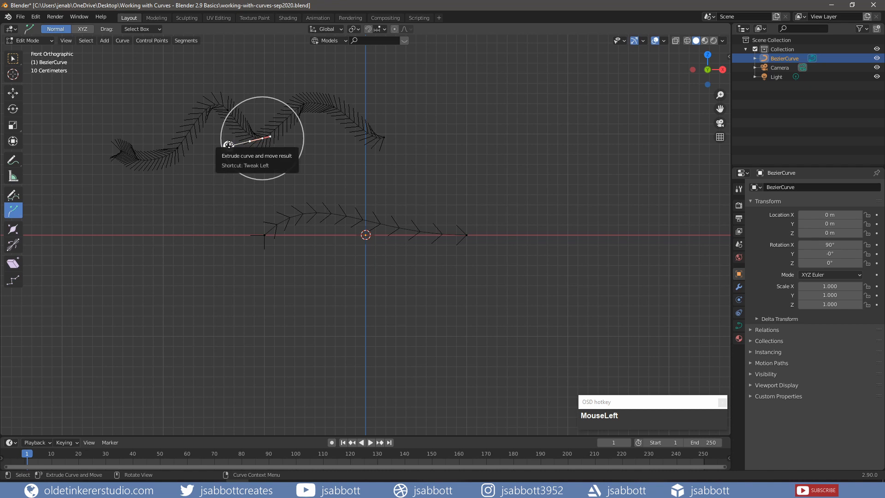
pyautogui.moveTo(229, 145); pyautogui.dragTo(165, 162)
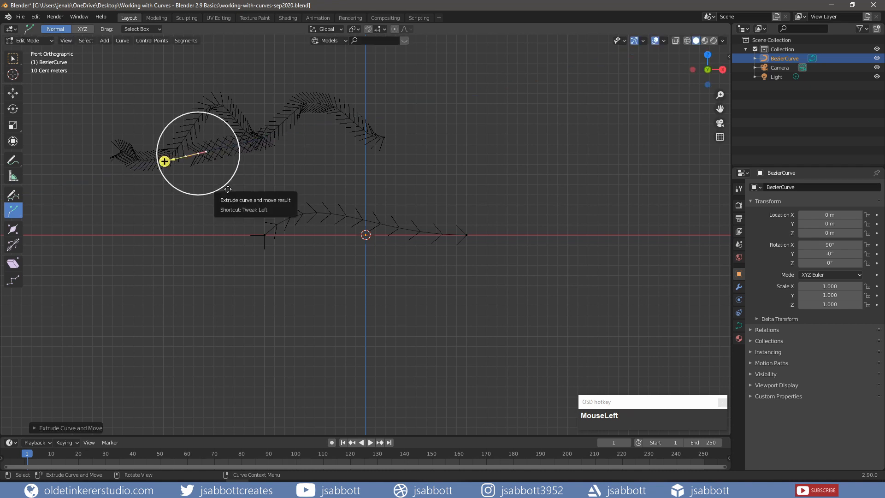
# Continue the extruded branch with the Extrude to Cursor tool, adding three points below it and farther left
pyautogui.moveTo(13, 210); pyautogui.dragTo(60, 231)
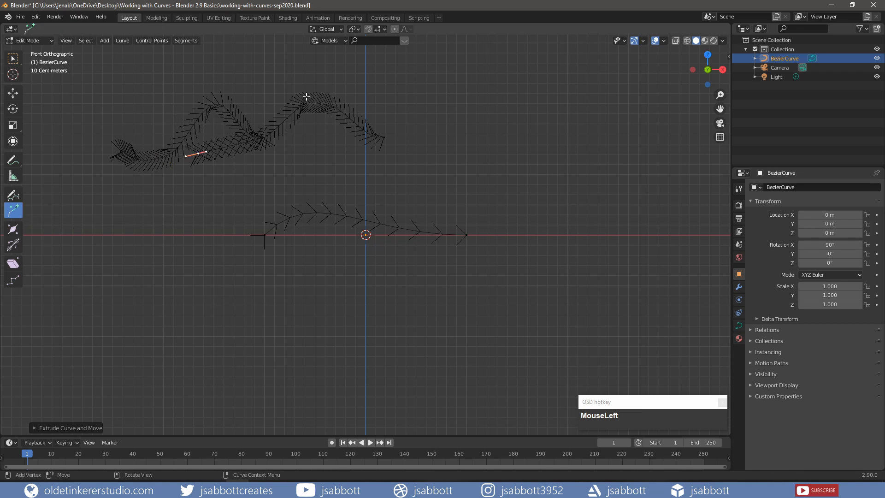
pyautogui.click(179, 188)
pyautogui.click(137, 211)
pyautogui.click(90, 195)
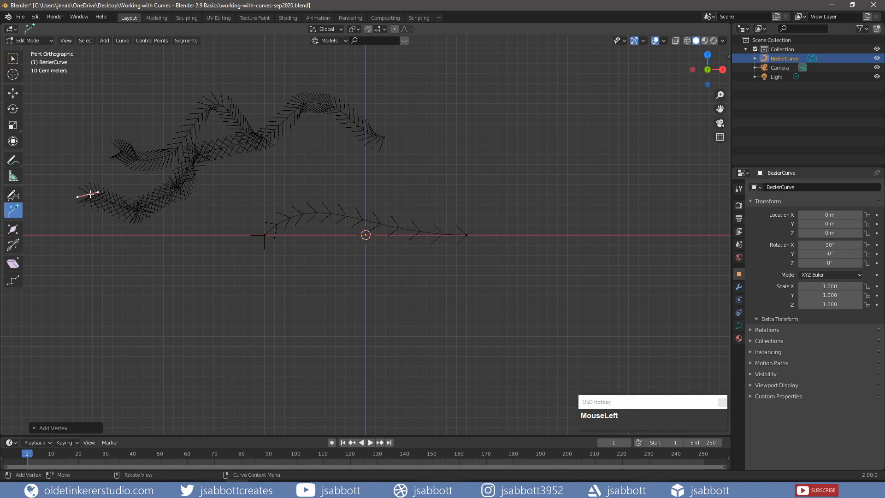
# Enlarge the radius at the original curve's left end point by a factor of about 4
pyautogui.click(13, 229)
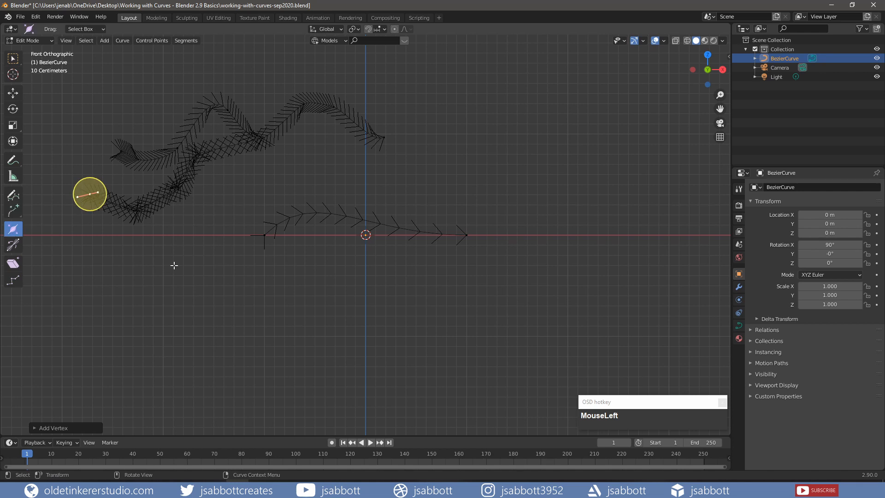
pyautogui.click(266, 235)
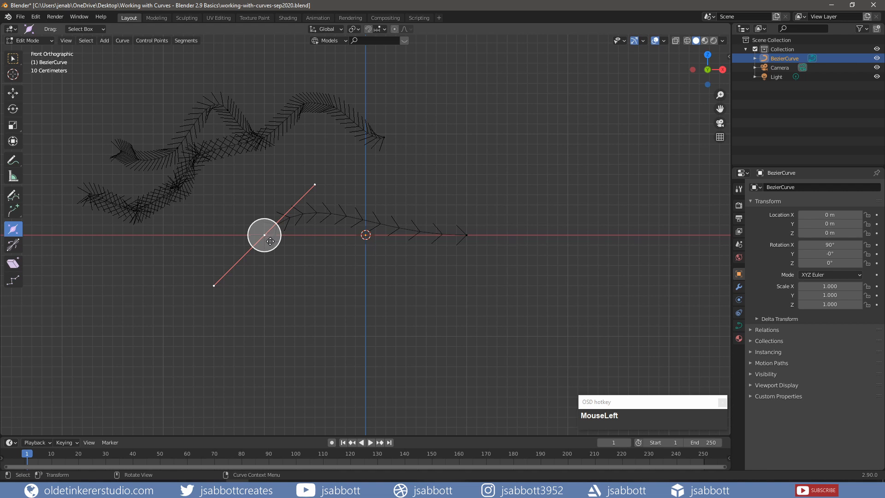
pyautogui.moveTo(271, 241); pyautogui.dragTo(289, 256)
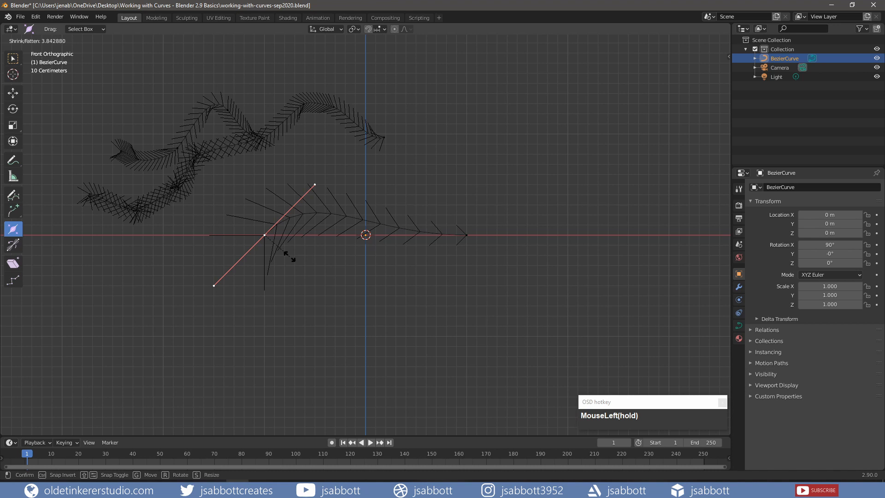
pyautogui.moveTo(290, 256)
pyautogui.mouseDown()
pyautogui.moveTo(288, 243)
pyautogui.moveTo(304, 263)
pyautogui.moveTo(290, 246)
pyautogui.moveTo(298, 252)
pyautogui.mouseUp()
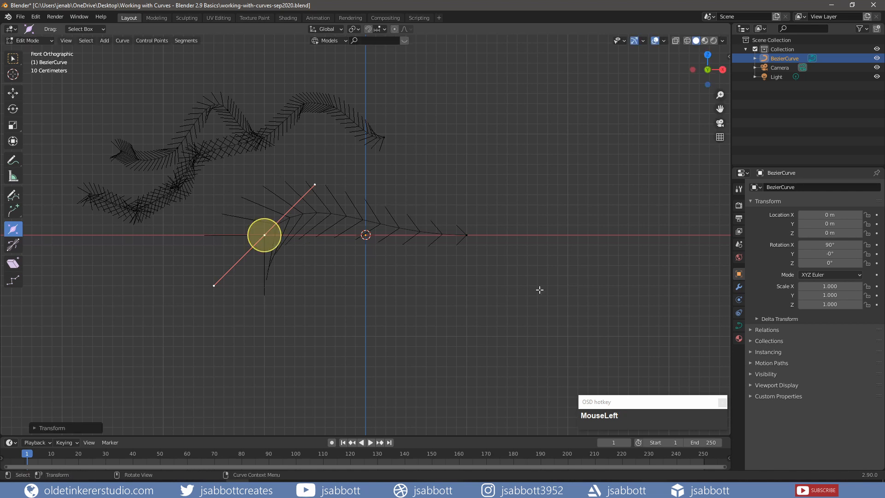
# Set the curve's bevel depth to 0.1 m and inspect the resulting thickness in 3D
pyautogui.click(738, 325)
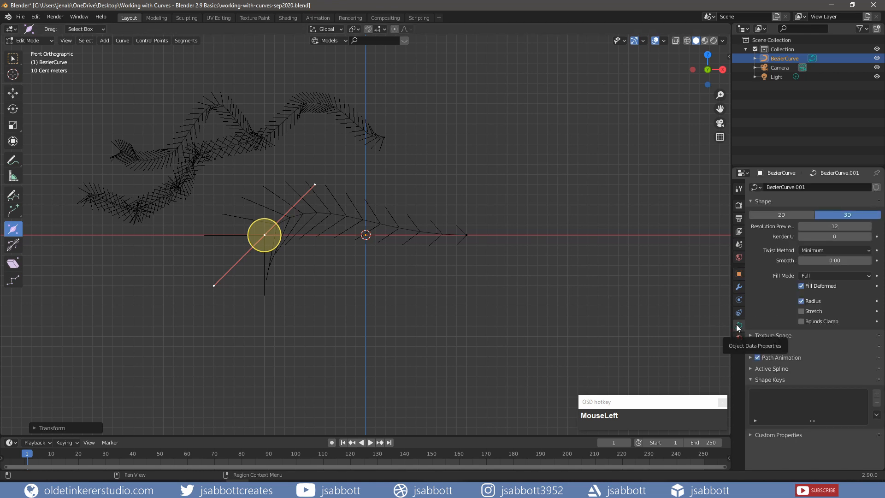
pyautogui.click(751, 346)
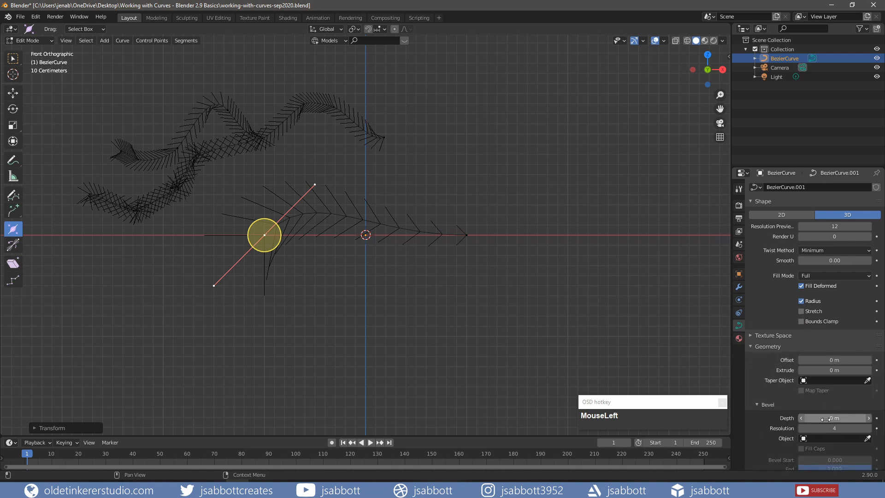
pyautogui.moveTo(825, 418); pyautogui.dragTo(835, 419)
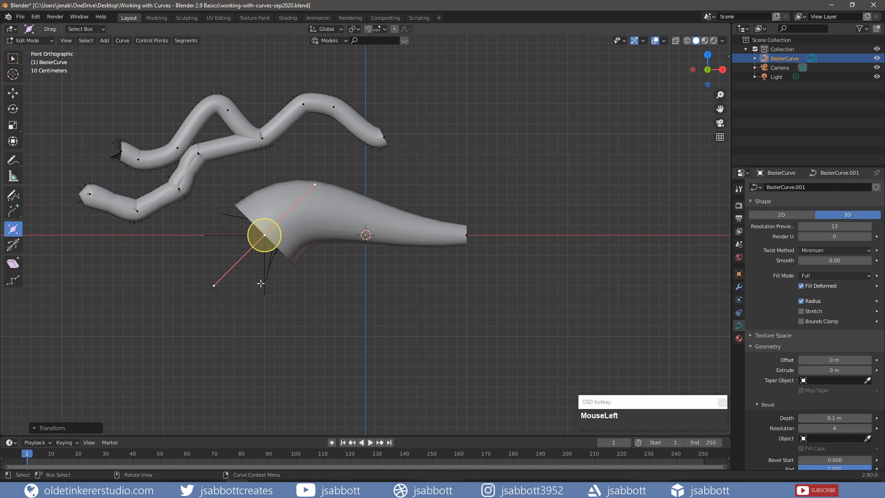
pyautogui.moveTo(259, 282); pyautogui.dragTo(295, 272, button='middle')
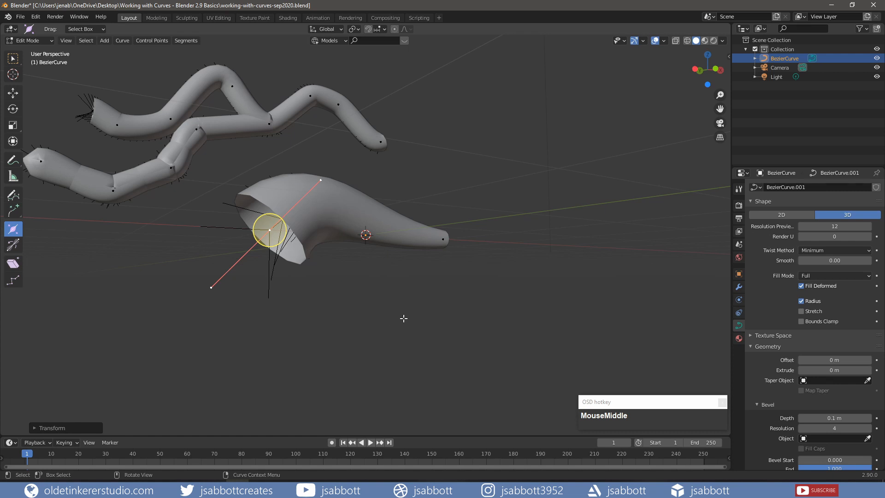
pyautogui.press('KP_1')
# Tilt the curve at the thick left end point with the Tilt tool
pyautogui.click(14, 246)
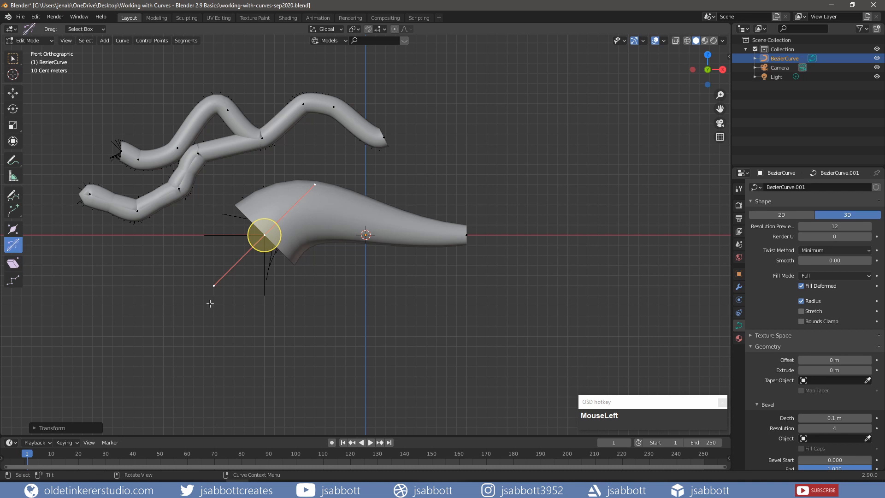
pyautogui.moveTo(205, 299); pyautogui.dragTo(302, 258, button='middle')
pyautogui.moveTo(303, 258)
pyautogui.mouseDown()
pyautogui.moveTo(294, 249)
pyautogui.moveTo(306, 299)
pyautogui.moveTo(291, 253)
pyautogui.mouseUp()
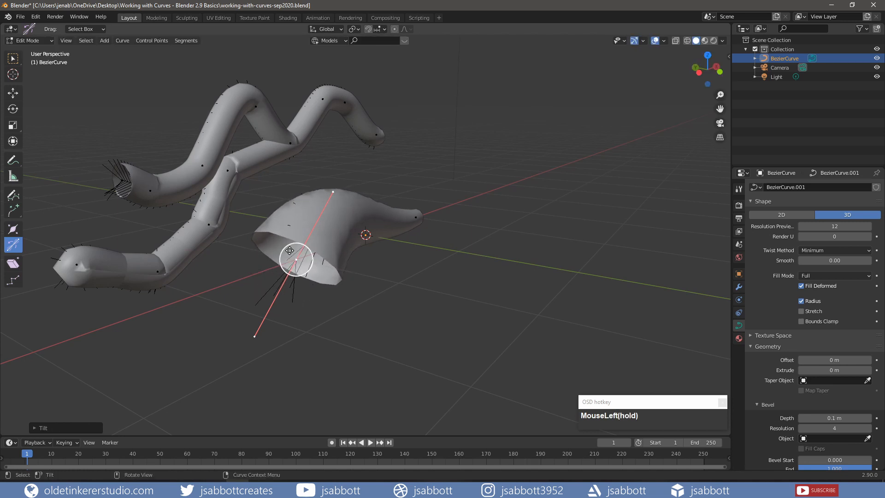
# Activate the Randomize tool and move the thick curve's left end point about 0.08 m, slightly downward
pyautogui.click(12, 281)
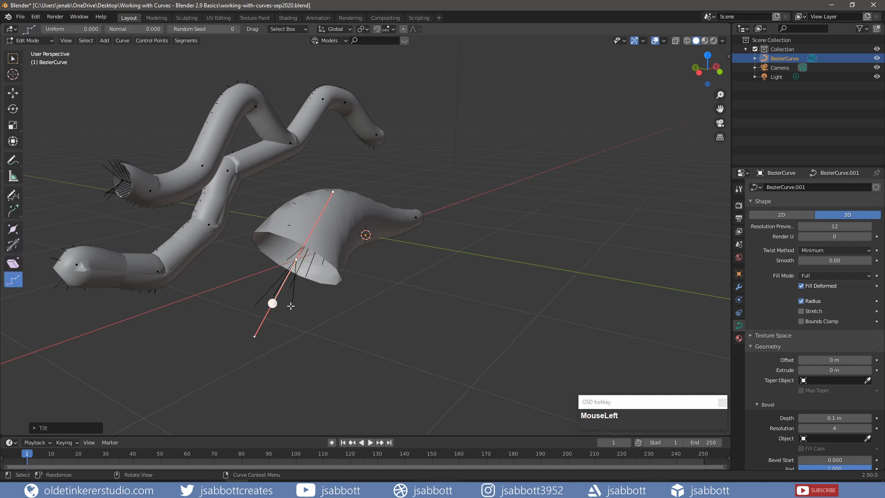
pyautogui.moveTo(329, 306); pyautogui.dragTo(275, 257, button='middle')
pyautogui.click(275, 258)
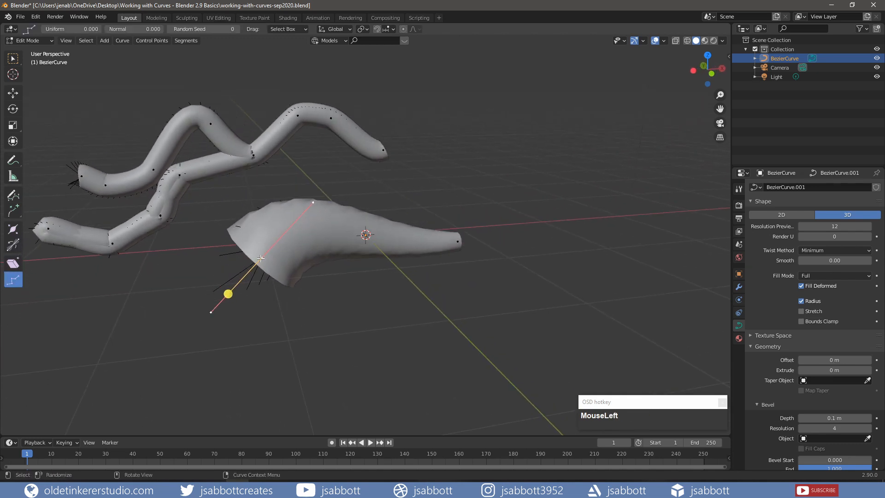
pyautogui.press('g')
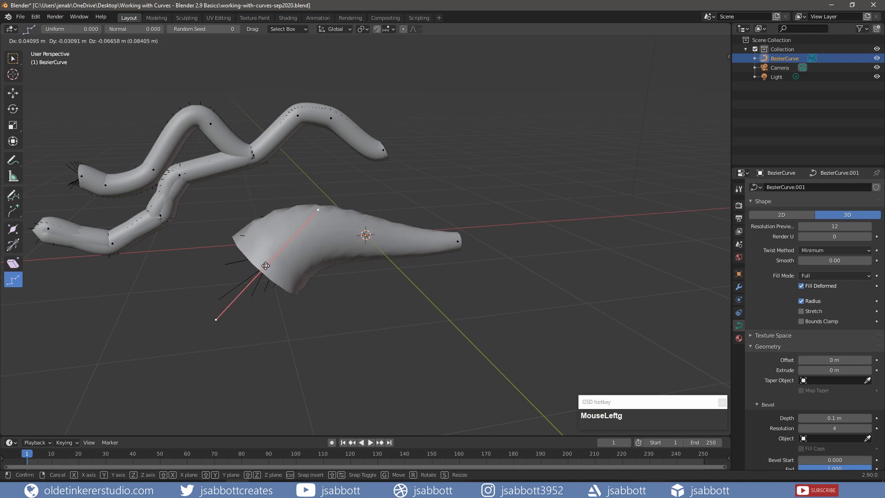
pyautogui.click(231, 300)
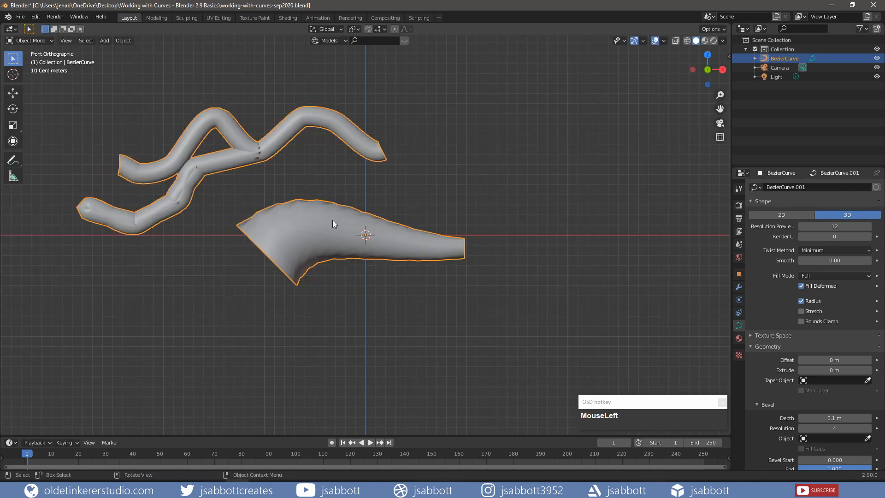
# Duplicate the whole curve object and move the copy down about 1 m along the Z axis
pyautogui.hotkey('shift', 'd')
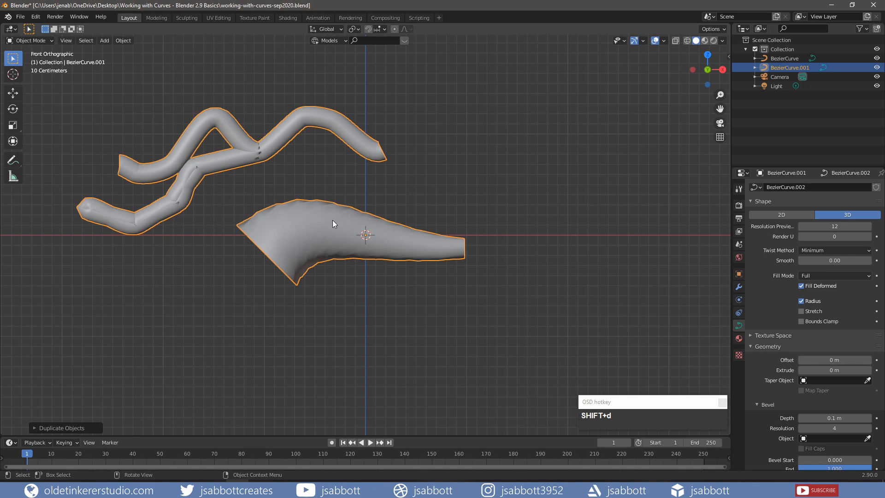
pyautogui.press('g')
pyautogui.press('z')
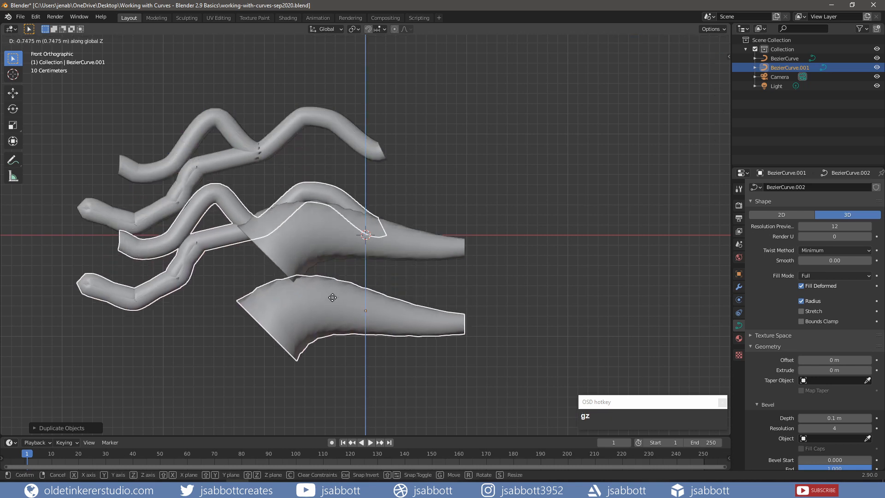
pyautogui.click(428, 306)
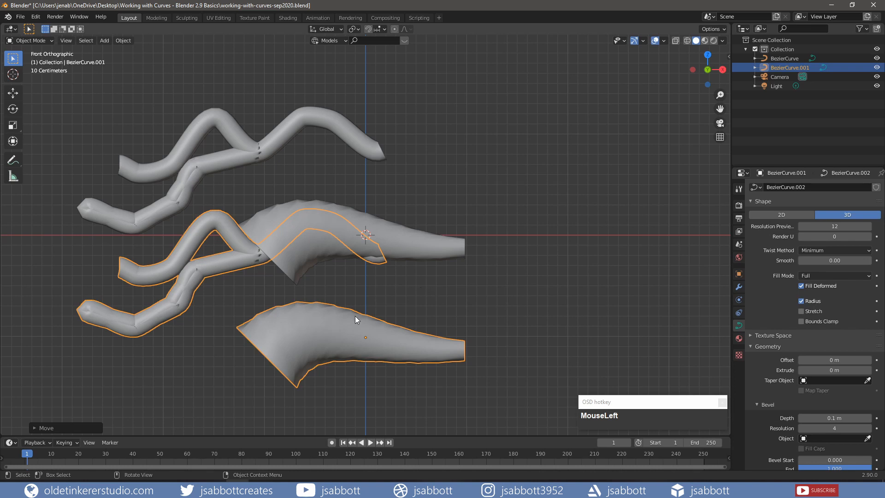
# Convert the duplicated curve to a mesh and enter Edit Mode on it
pyautogui.rightClick(333, 326)
pyautogui.click(334, 324)
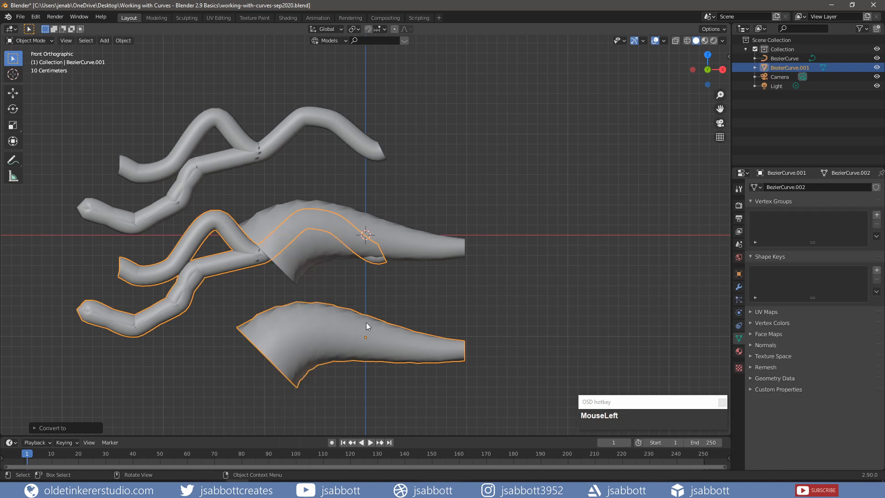
pyautogui.press('Tab')
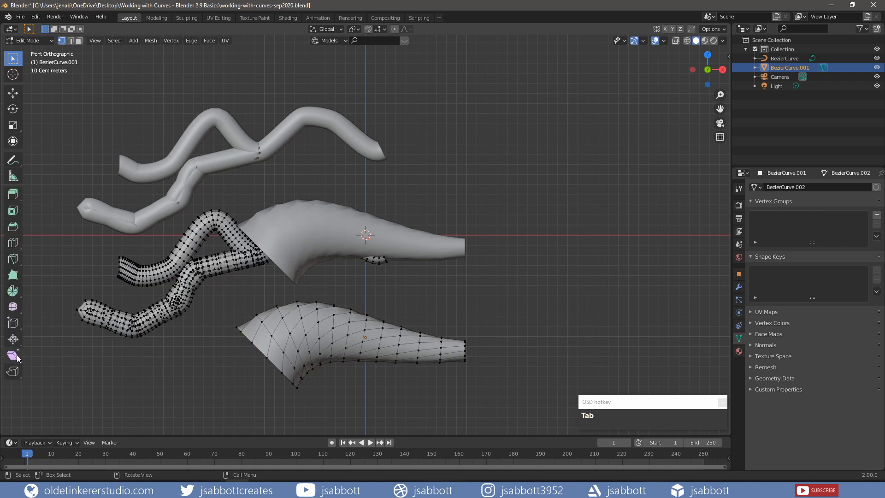
# Shear a face loop near the wide end of the tapered mesh copy, working from the front view and from a side view
pyautogui.click(13, 357)
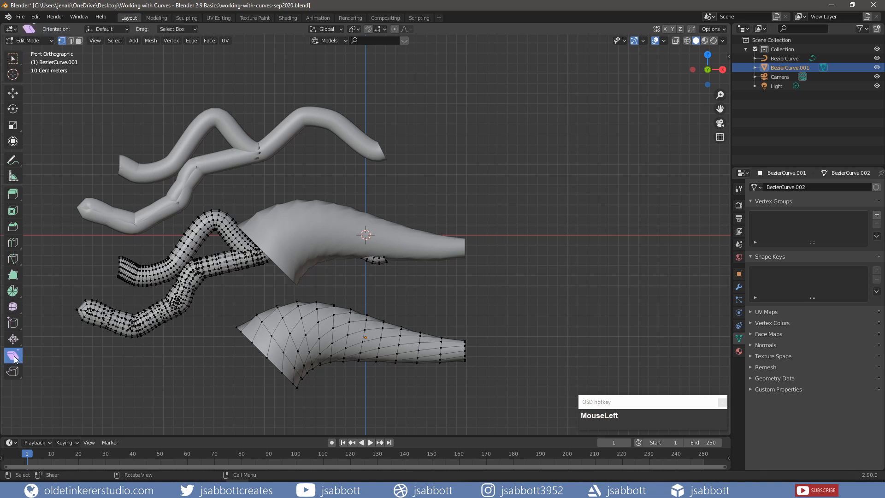
pyautogui.click(78, 41)
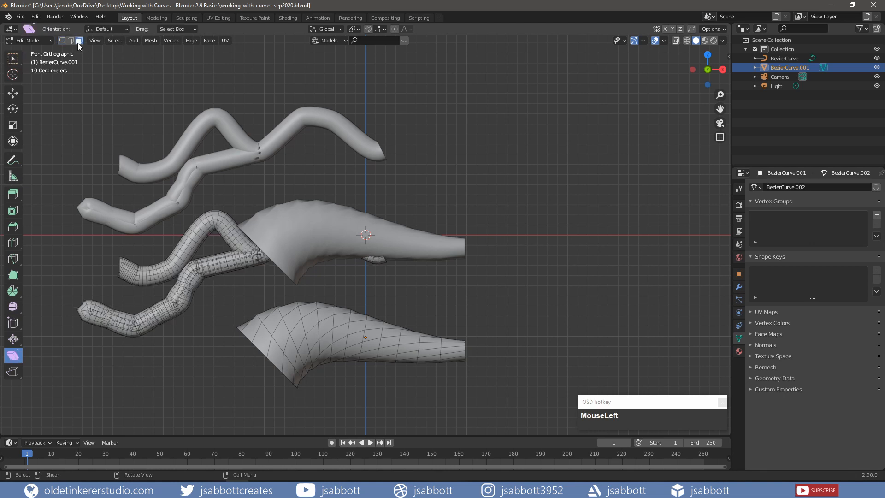
pyautogui.keyDown('alt'); pyautogui.click(305, 340); pyautogui.keyUp('alt')
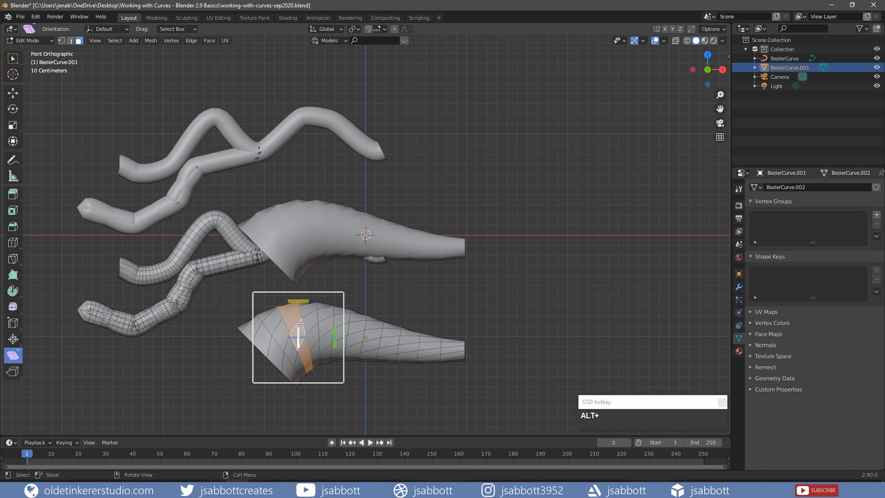
pyautogui.click(300, 302)
pyautogui.moveTo(300, 302); pyautogui.dragTo(303, 315)
pyautogui.press('ctrl+KP_3')
pyautogui.moveTo(381, 299); pyautogui.dragTo(138, 320)
pyautogui.moveTo(514, 294); pyautogui.dragTo(431, 297, button='middle')
# Leave the mesh's Edit Mode, enter Edit Mode on the original BezierCurve, and open the context menu for its control points
pyautogui.press('Tab')
pyautogui.click(266, 258)
pyautogui.press('Tab')
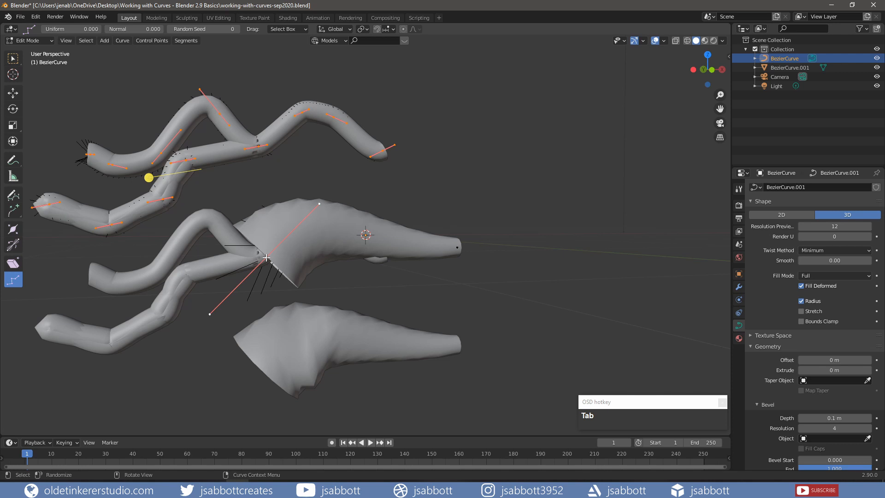
pyautogui.rightClick(266, 257)
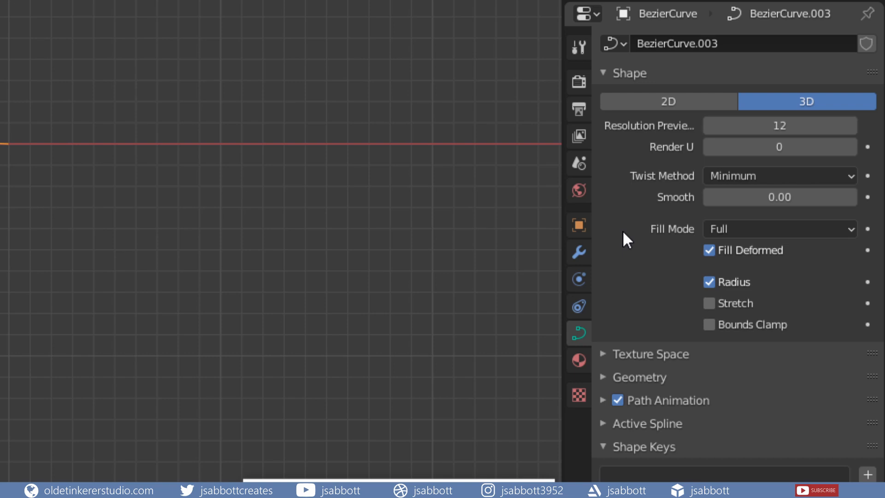
# Examine the curve's Shape, Texture Space, Geometry and Active Spline settings
pyautogui.click(740, 229)
pyautogui.click(739, 226)
pyautogui.click(612, 74)
pyautogui.click(612, 97)
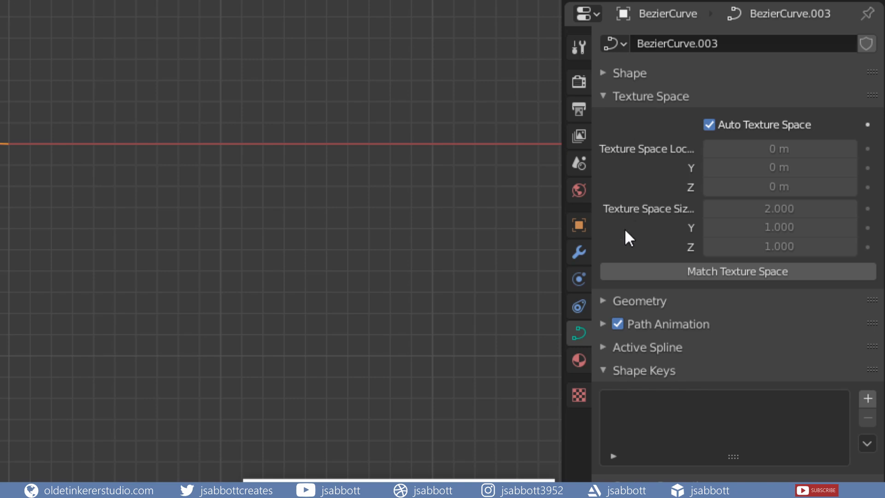
pyautogui.click(604, 97)
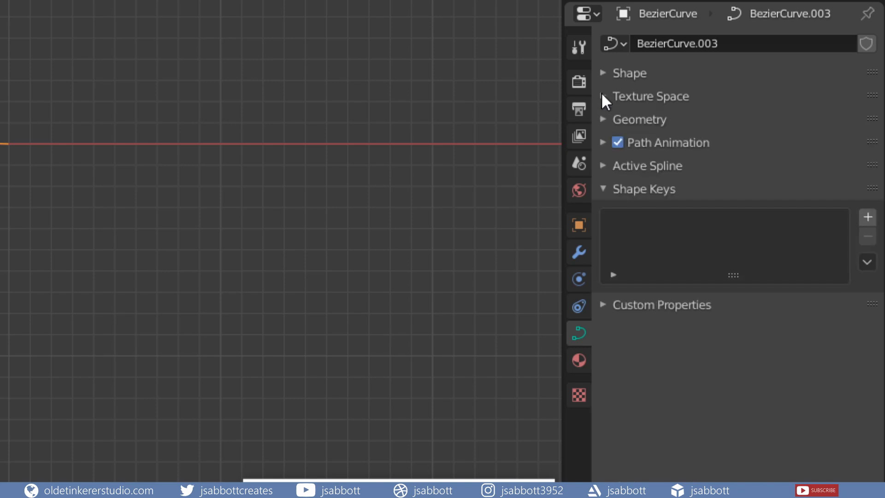
pyautogui.click(602, 119)
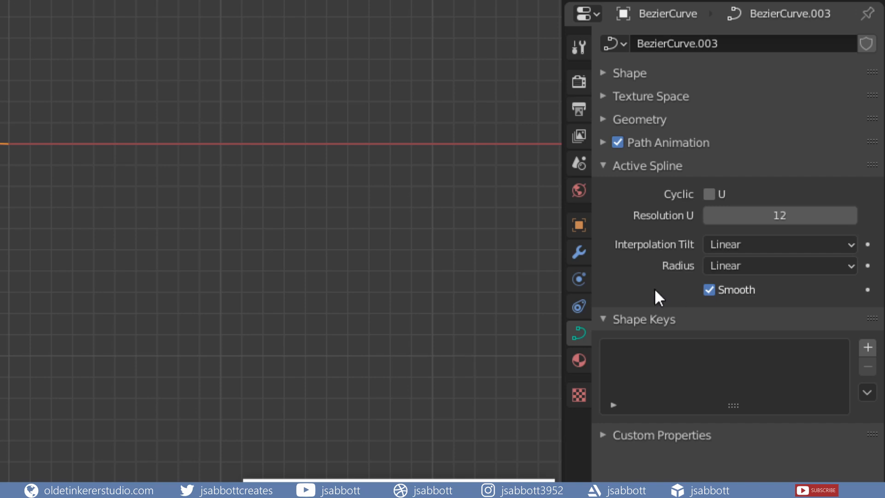
pyautogui.click(69, 17)
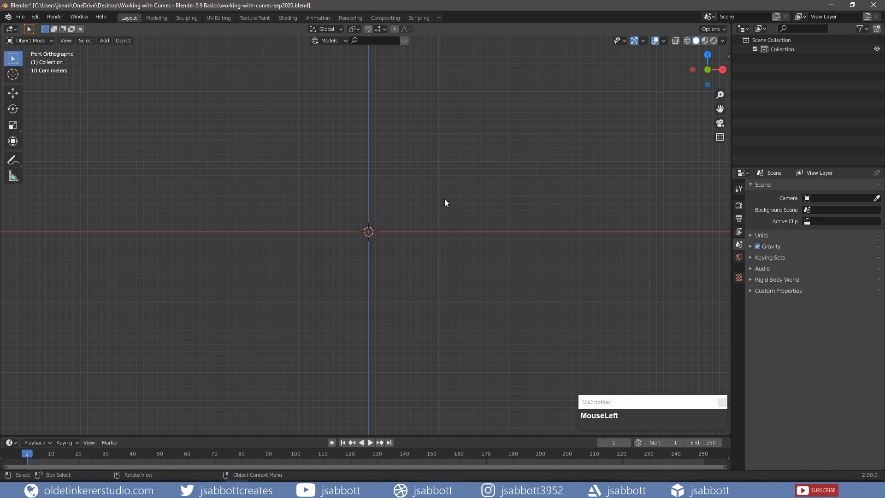
# Add a mesh cube at the origin of the empty scene
pyautogui.hotkey('shift', 'a')
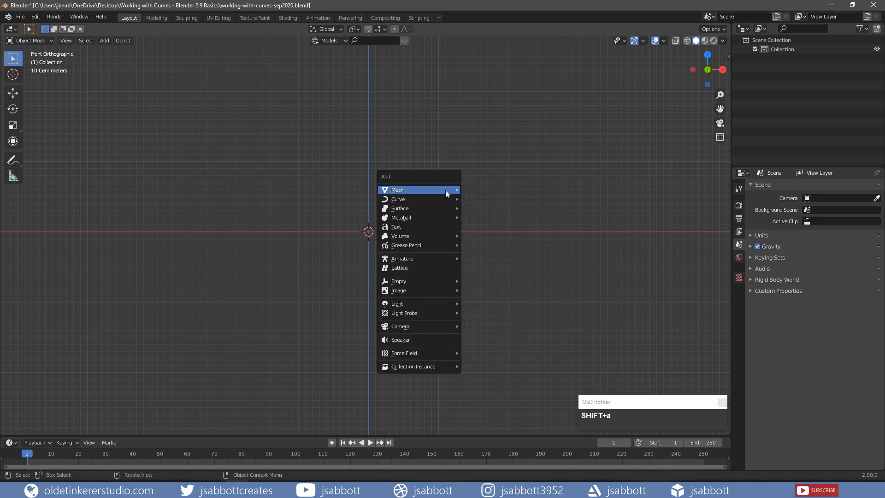
pyautogui.moveTo(446, 191)
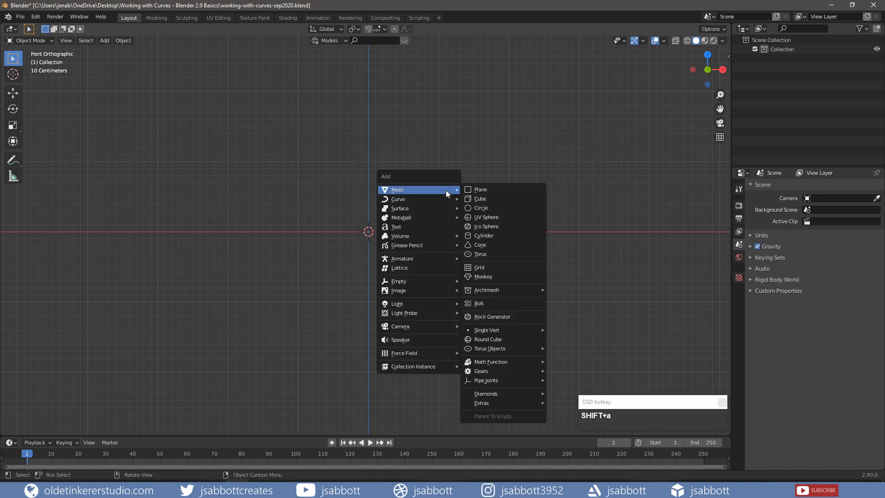
pyautogui.click(488, 199)
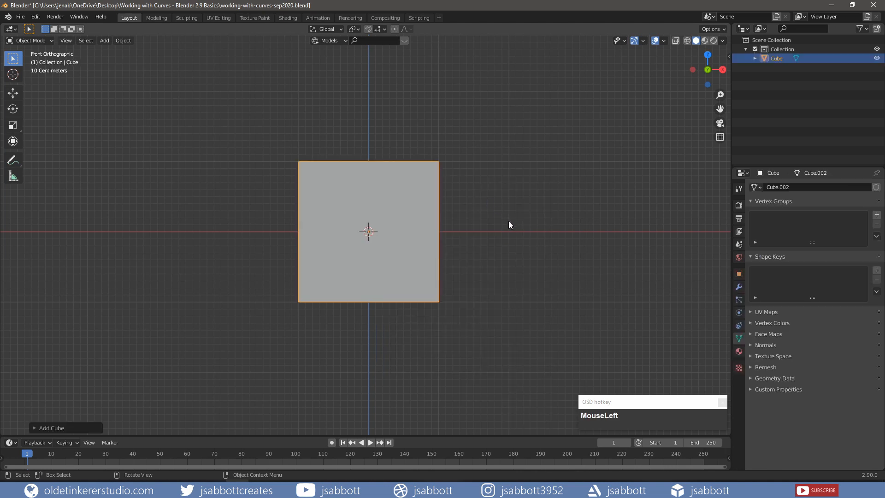
# Add a Bezier curve and move it about 2.35 m along the X axis, beside the cube
pyautogui.hotkey('shift', 'a')
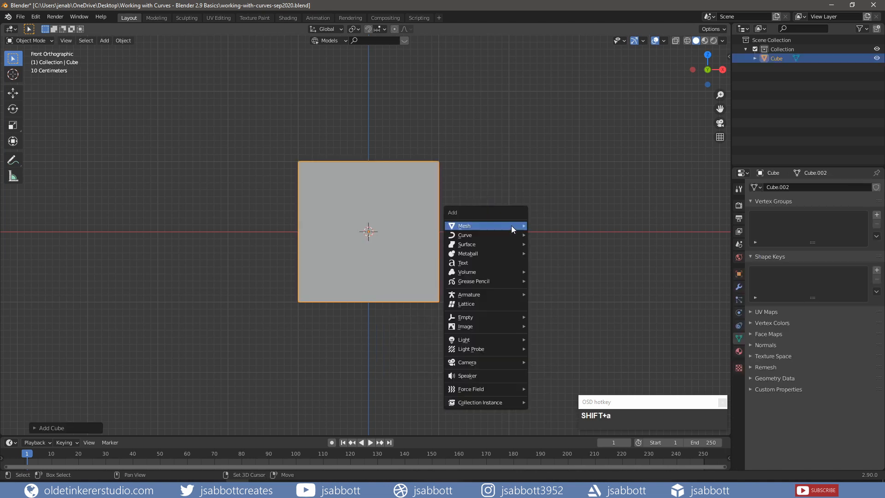
pyautogui.moveTo(511, 226)
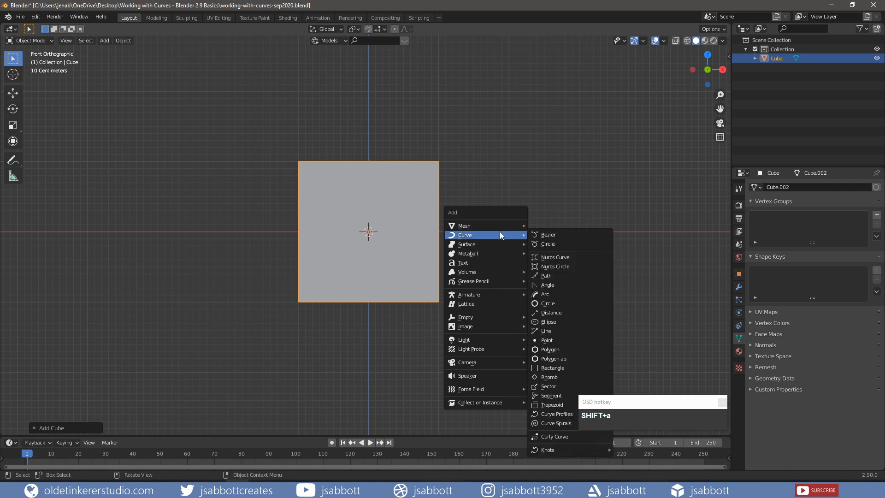
pyautogui.click(552, 234)
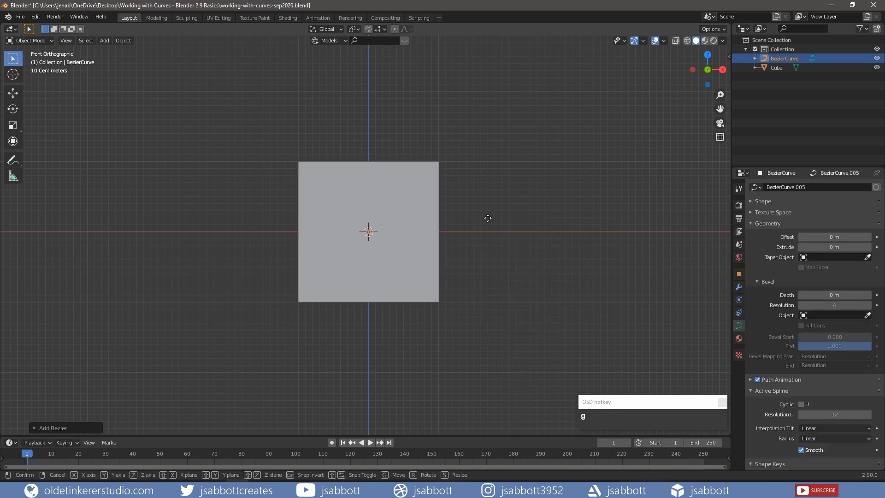
pyautogui.press('g')
pyautogui.press('x')
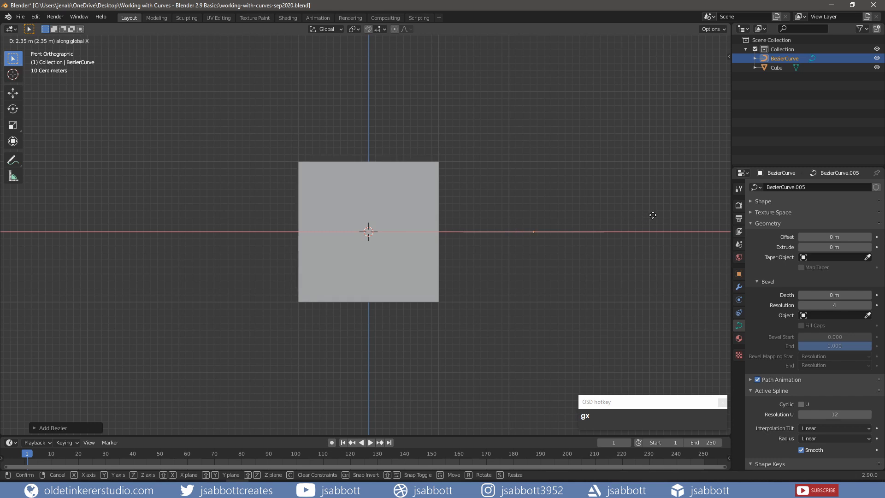
pyautogui.click(653, 215)
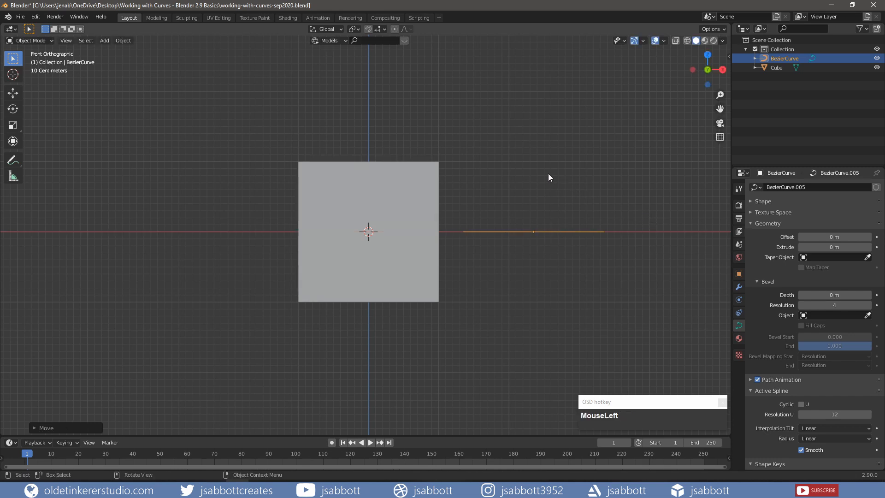
# Enter Edit Mode on the Bezier curve and rotate all its points 90° about X, then 90° about Y
pyautogui.press('Tab')
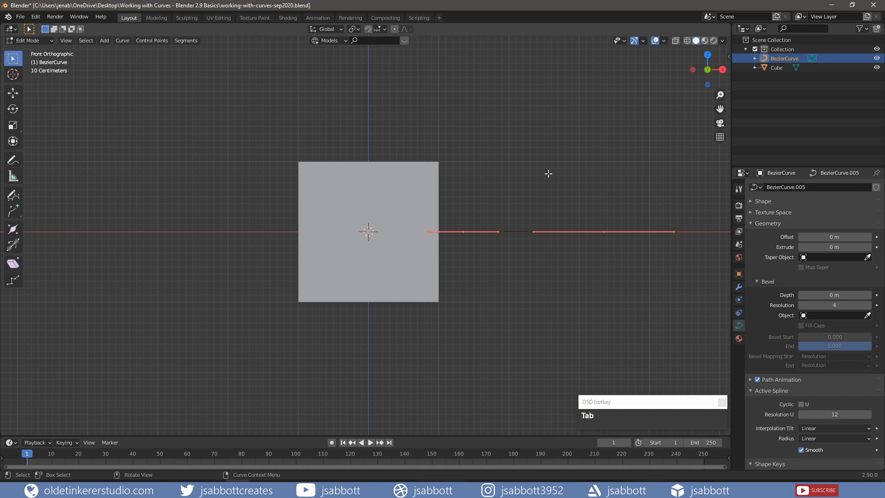
pyautogui.write('r')
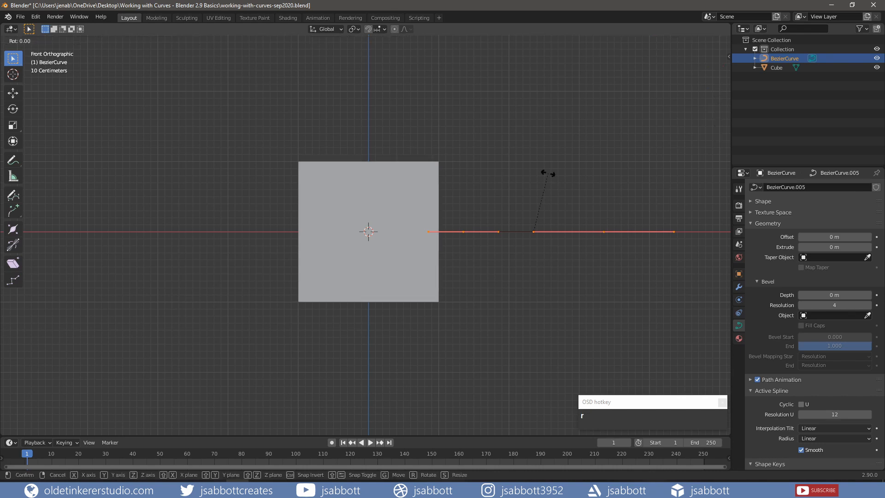
pyautogui.write('x')
pyautogui.write('90')
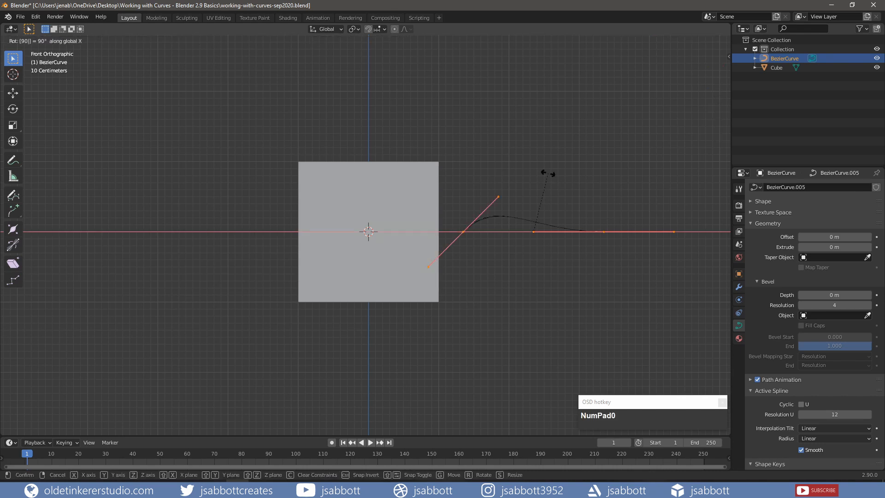
pyautogui.click(549, 174)
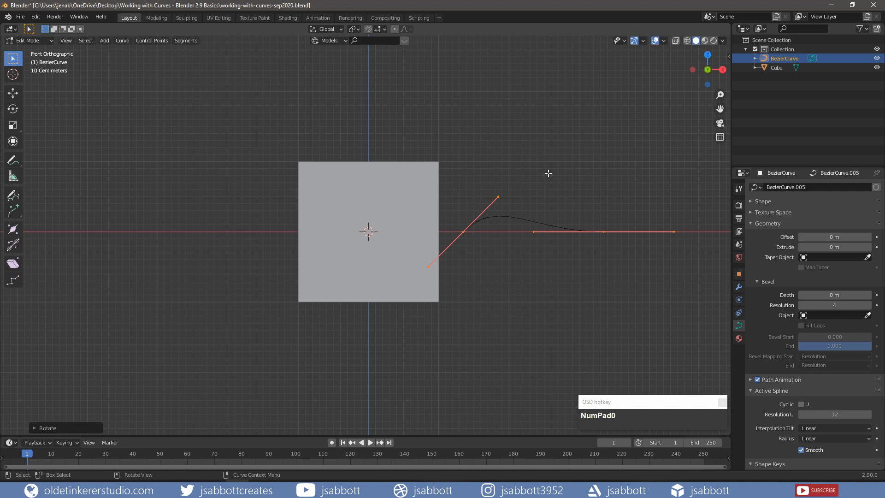
pyautogui.write('r')
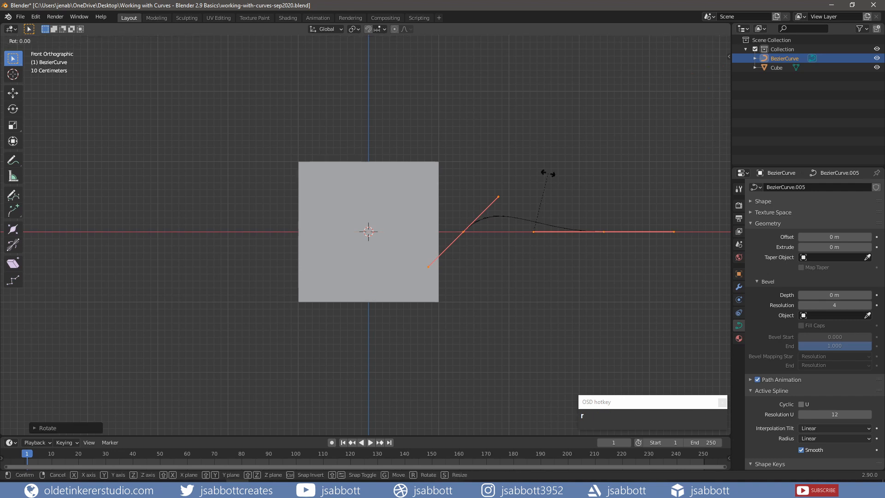
pyautogui.write('y90')
pyautogui.click(549, 173)
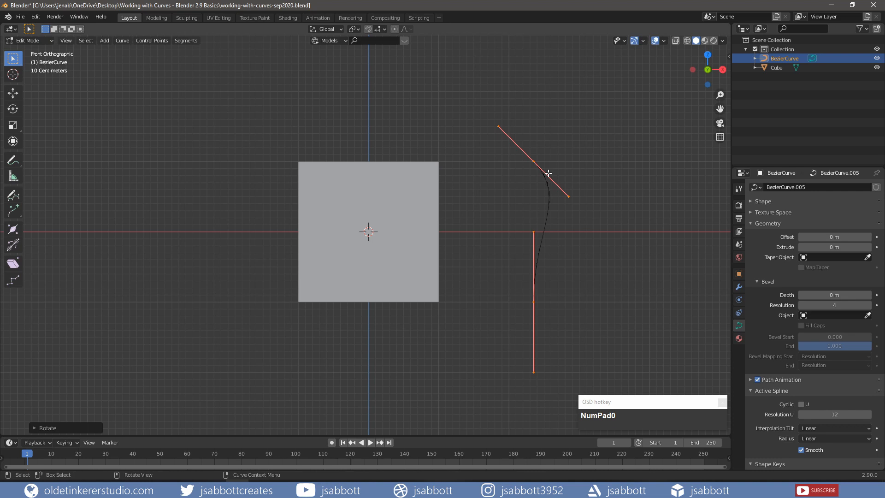
# Scale the upright curve down uniformly, then flatten it into a straight vertical line by scaling it to 0 along X
pyautogui.press('s')
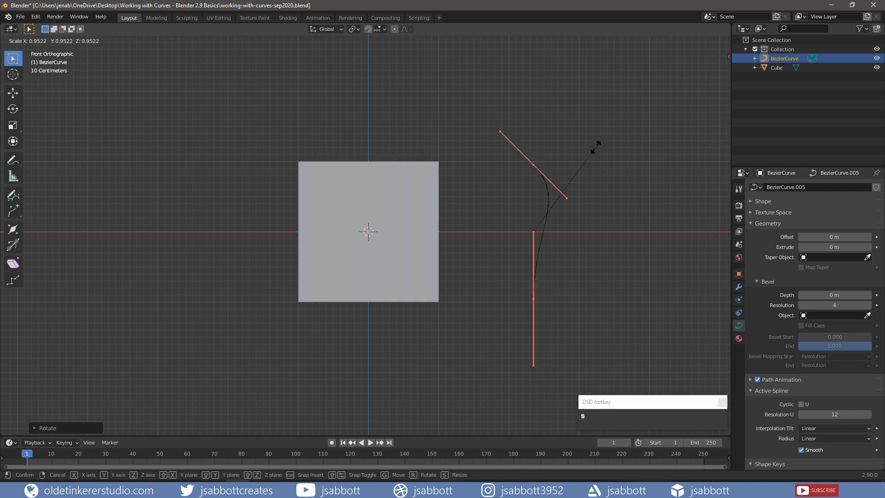
pyautogui.click(582, 167)
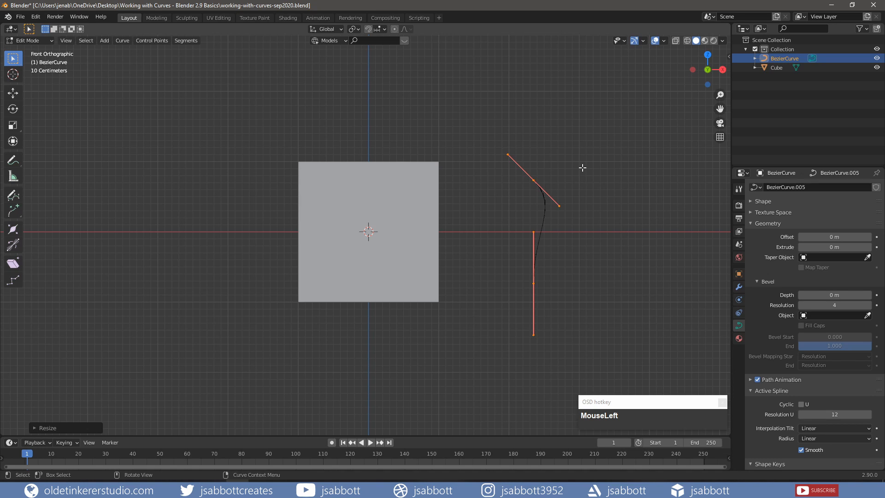
pyautogui.press('s')
pyautogui.press('x')
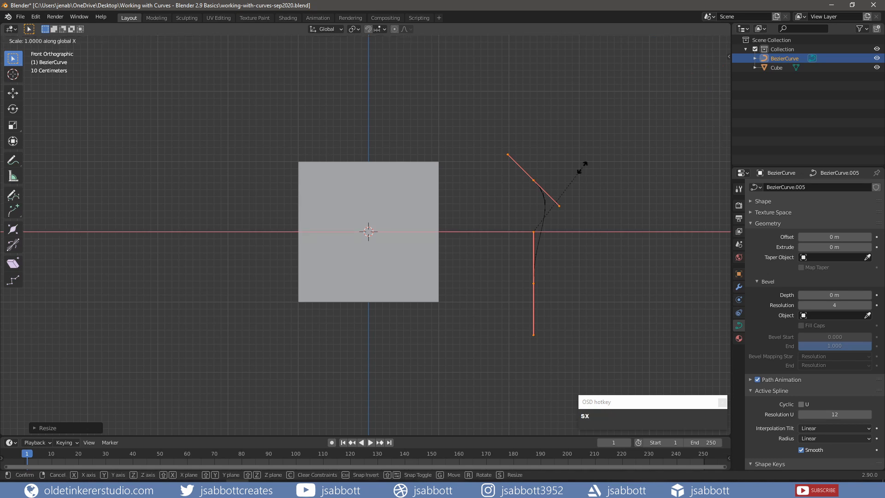
pyautogui.press('KP_0')
pyautogui.click(583, 167)
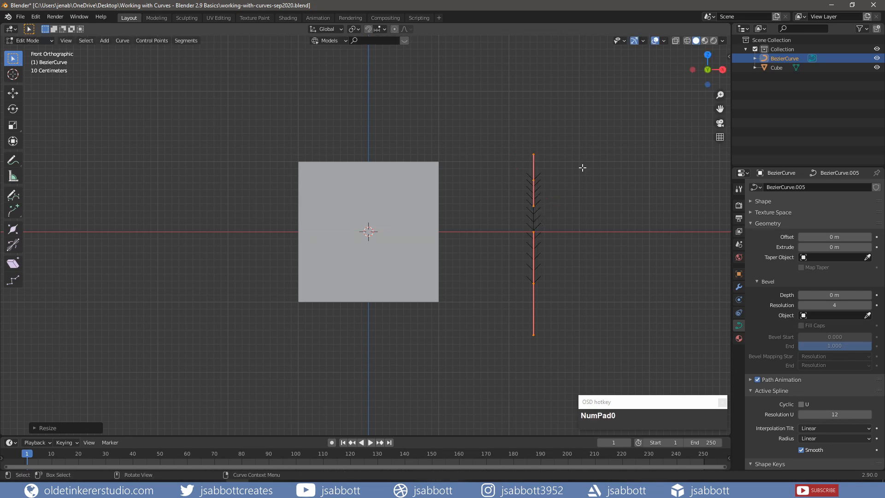
# Subdivide the straight vertical curve with 2 cuts
pyautogui.rightClick(534, 199)
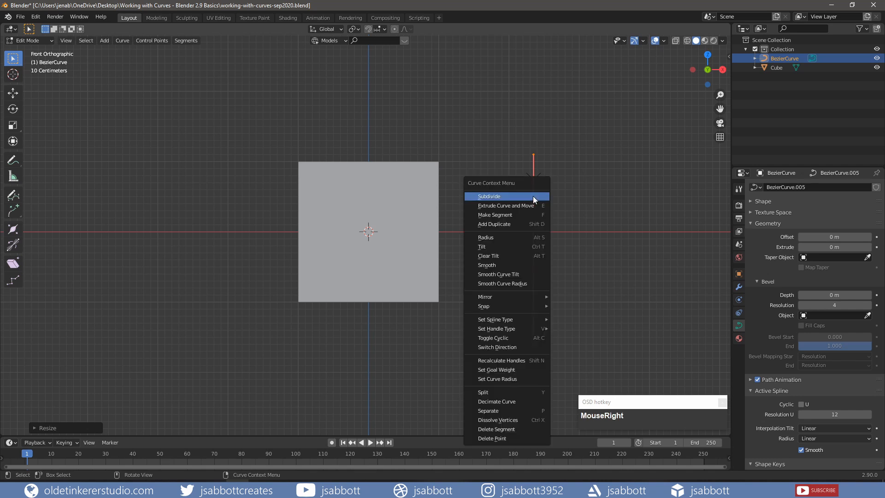
pyautogui.click(534, 199)
pyautogui.click(36, 428)
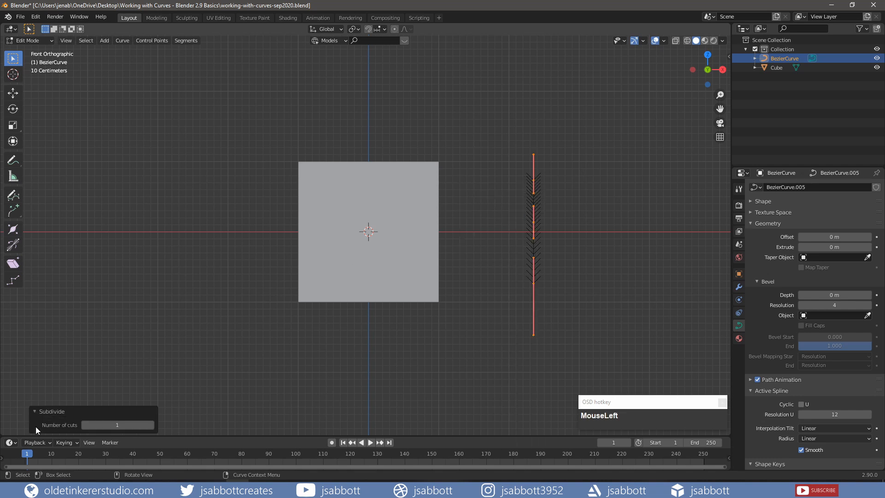
pyautogui.click(150, 425)
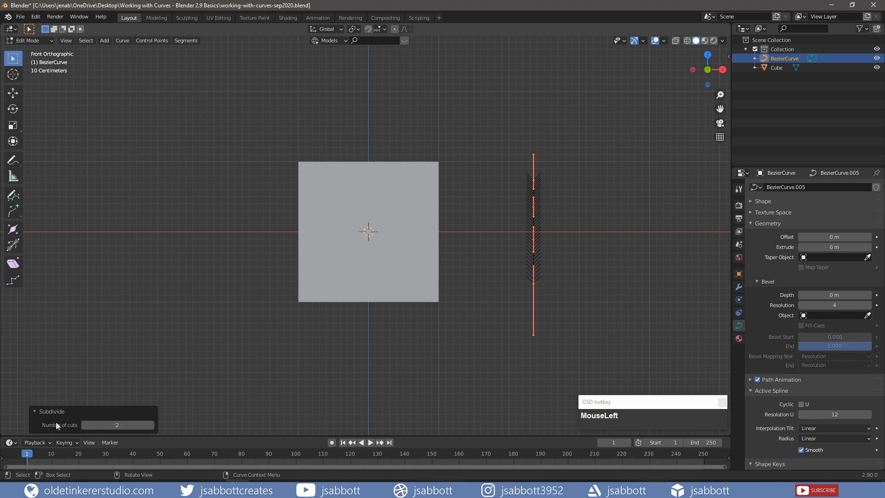
pyautogui.click(37, 411)
# Rotate the curve's top control point -90° about Y and move it about -0.08 m along X, towards the cube
pyautogui.hotkey('ctrl', 'z')
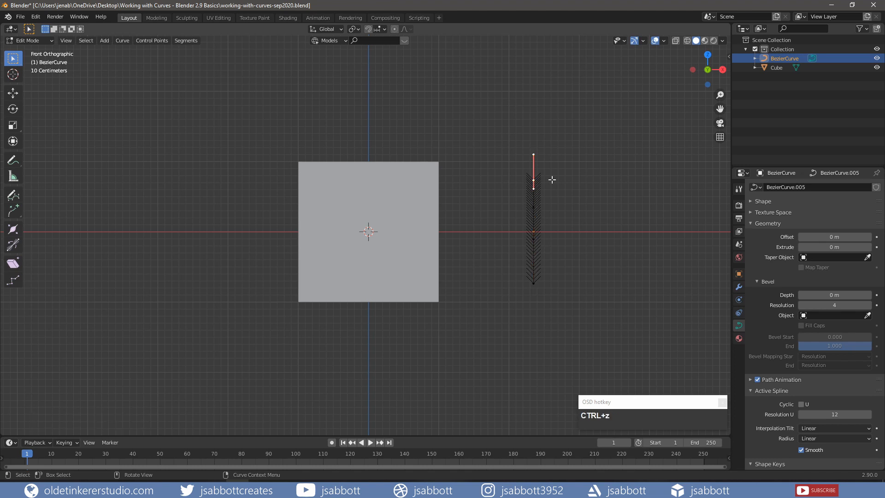
pyautogui.write('ry')
pyautogui.write('-90')
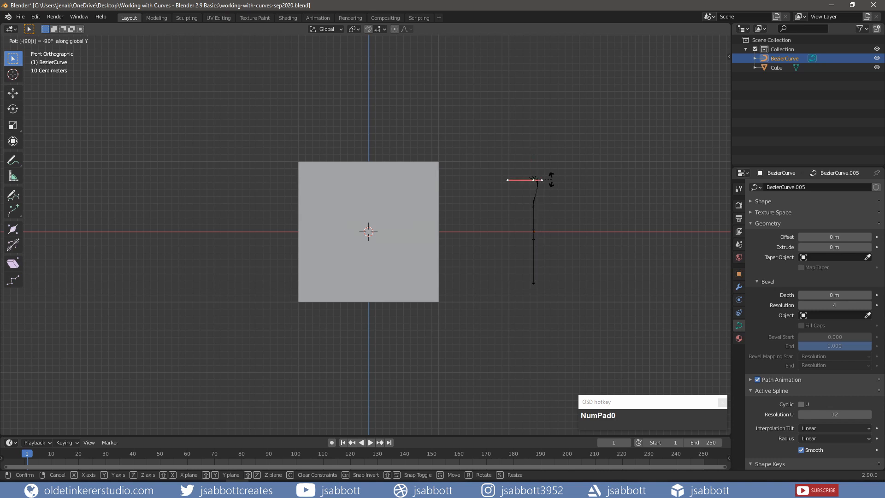
pyautogui.click(552, 180)
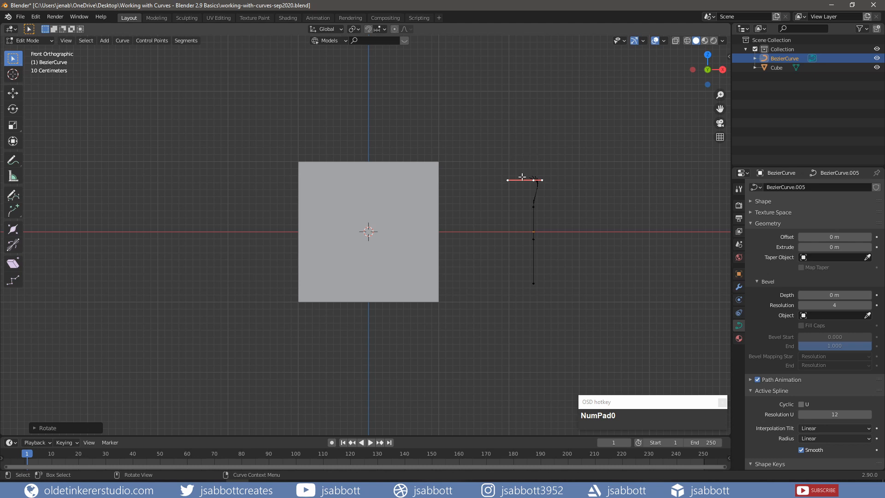
pyautogui.press('g')
pyautogui.press('x')
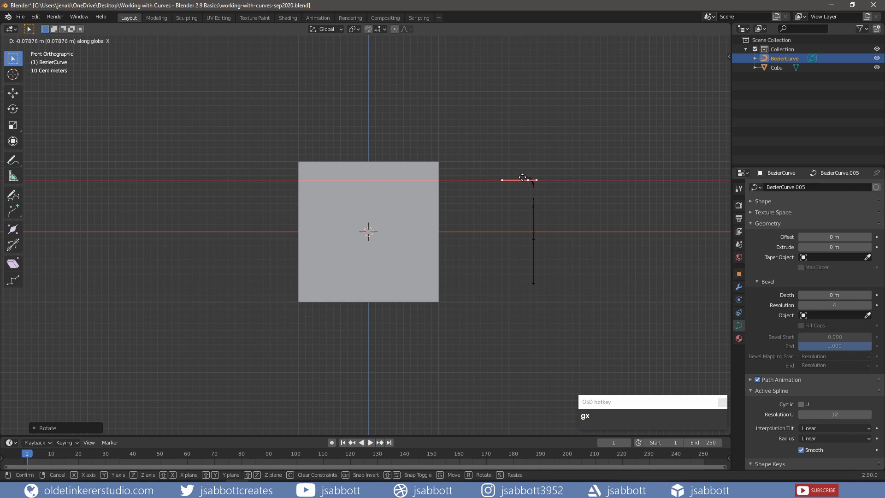
pyautogui.click(523, 179)
# Rotate the curve's bottom control point 90° about Y and move it about -0.18 m along X, towards the cube
pyautogui.scroll(4, 593, 203)
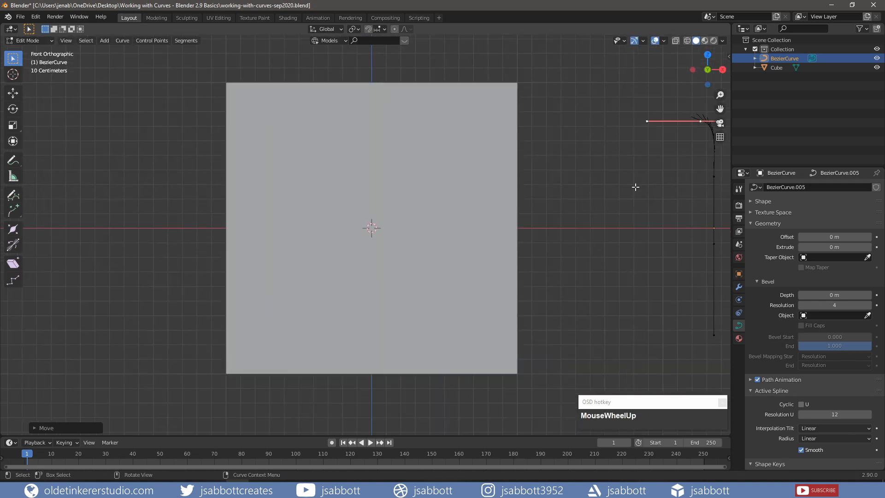
pyautogui.keyDown('shift'); pyautogui.moveTo(635, 188); pyautogui.dragTo(437, 172, button='middle'); pyautogui.keyUp('shift')
pyautogui.click(553, 254)
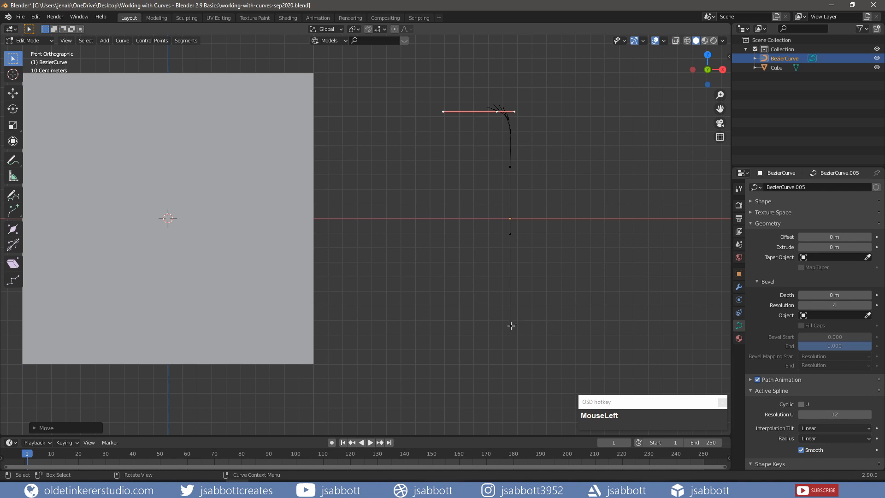
pyautogui.click(511, 326)
pyautogui.press('r')
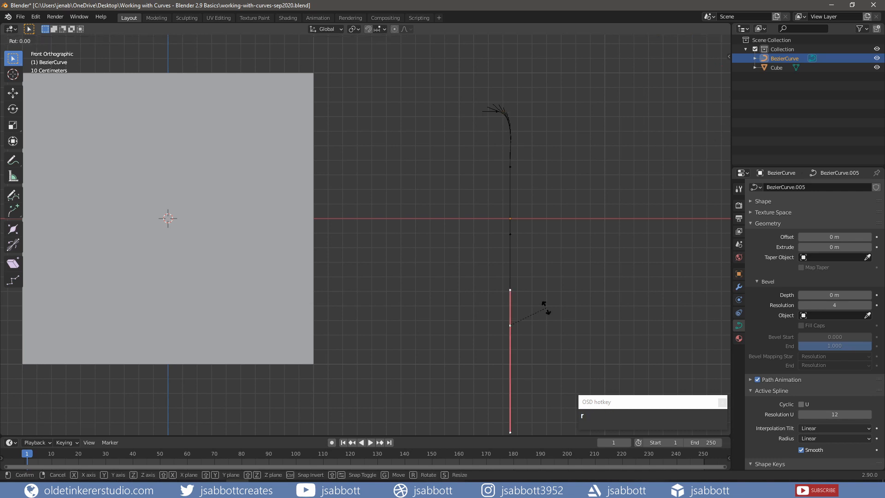
pyautogui.write('y')
pyautogui.write('90')
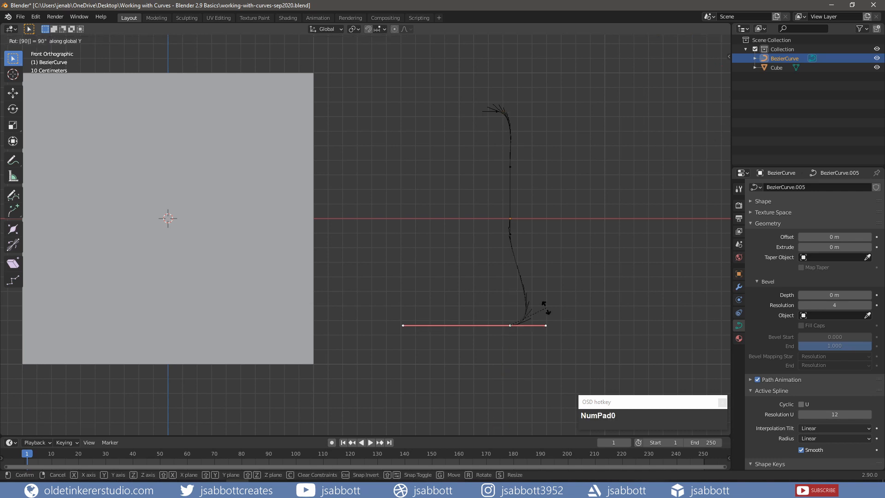
pyautogui.press('Return')
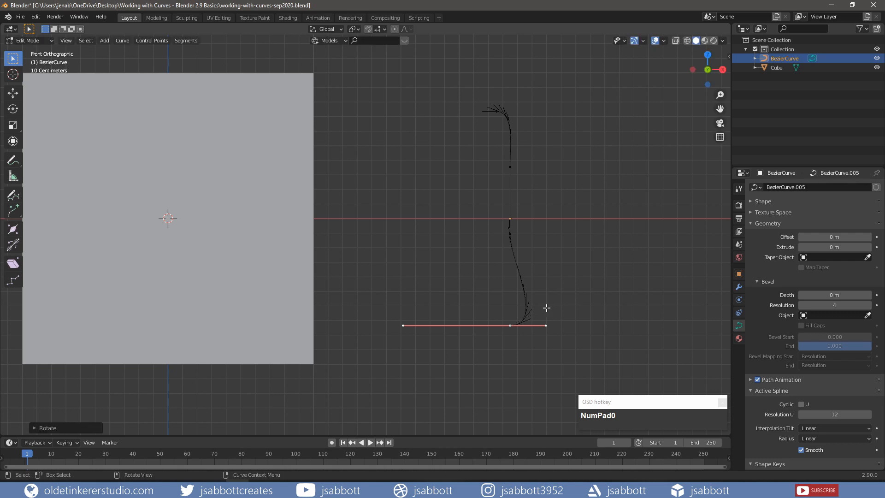
pyautogui.press('g')
pyautogui.press('x')
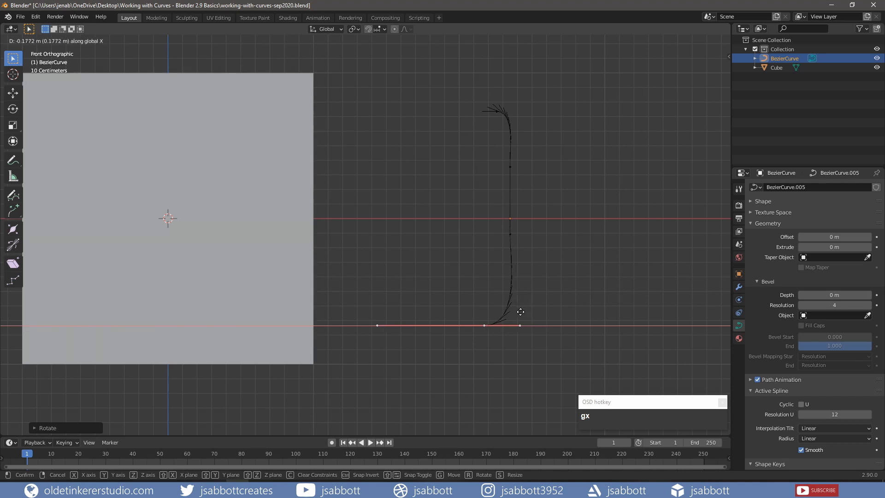
pyautogui.click(521, 311)
# Move all the curve's points about -1.25 m along X so both bent ends meet the cube's side
pyautogui.press('a')
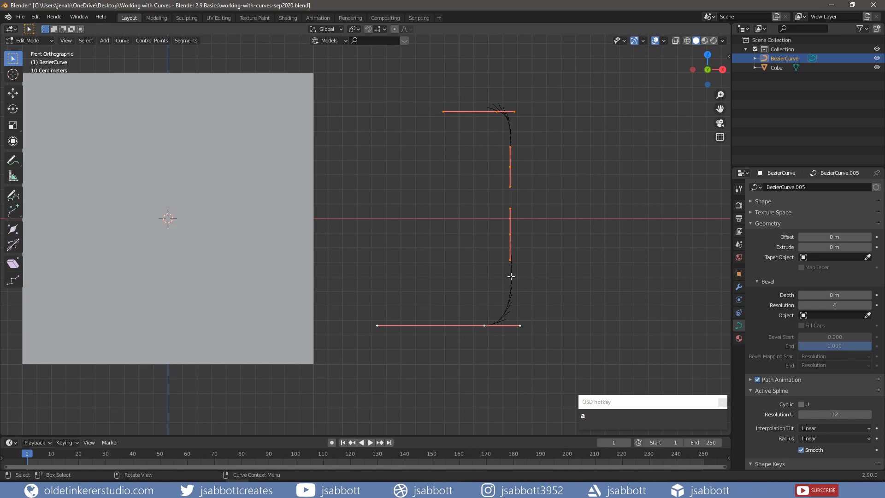
pyautogui.press('g')
pyautogui.press('x')
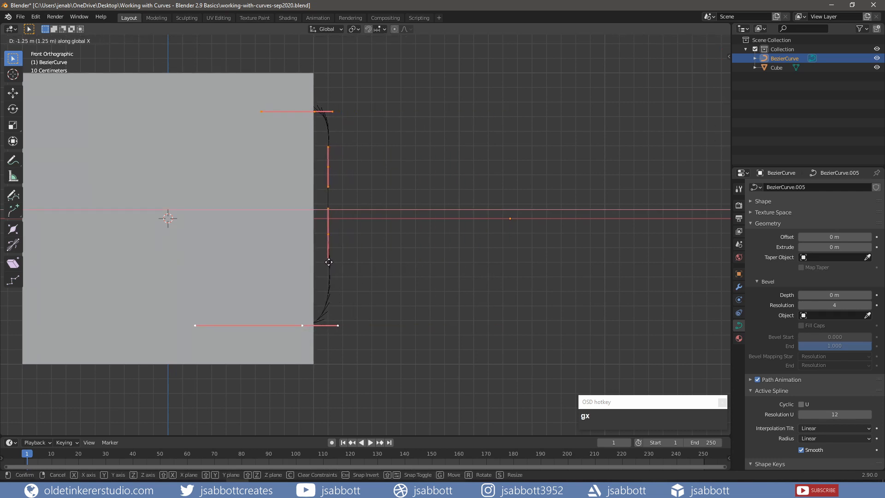
pyautogui.click(329, 262)
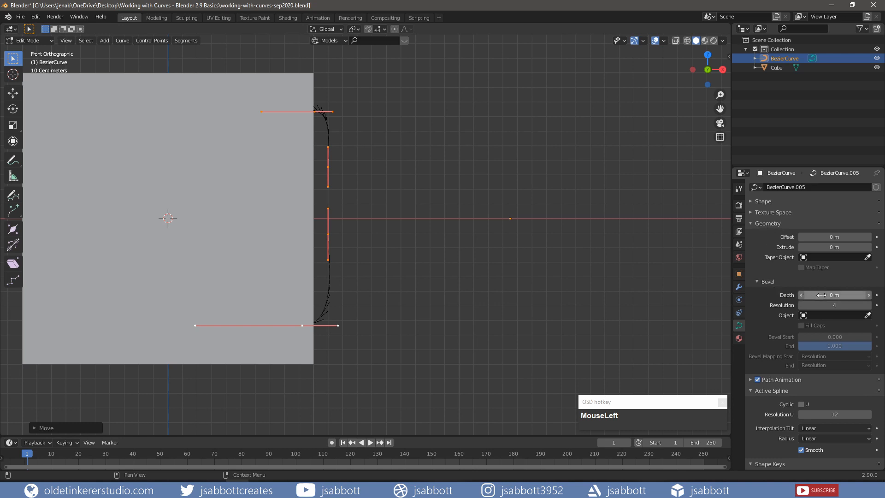
# Set the curve's bevel depth to 0.03 m, return to Object Mode and convert the curve to a mesh
pyautogui.moveTo(823, 295); pyautogui.dragTo(830, 296)
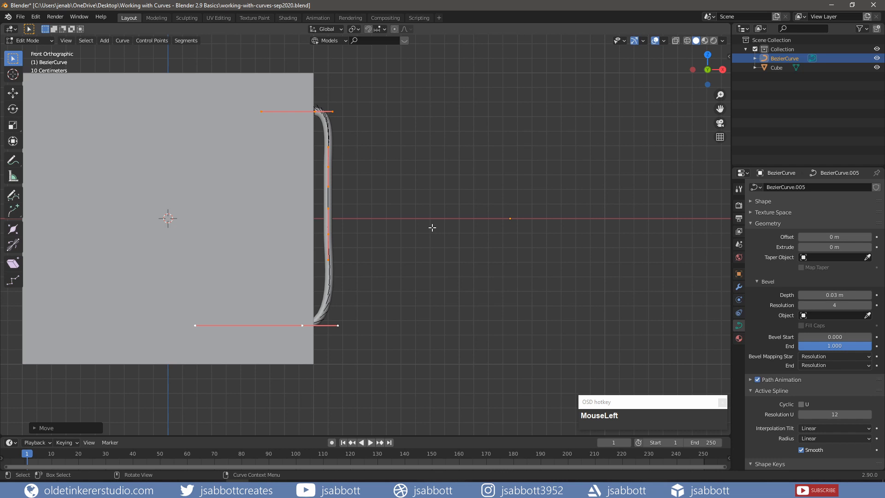
pyautogui.press('Tab')
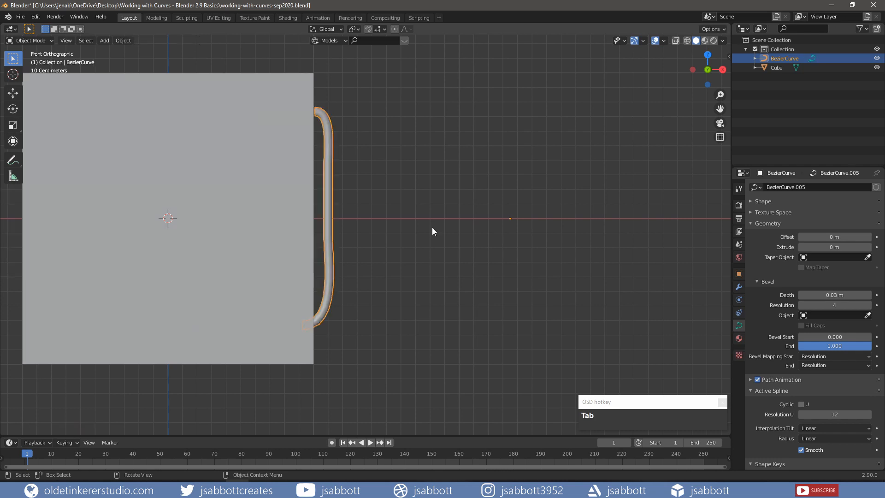
pyautogui.rightClick(329, 199)
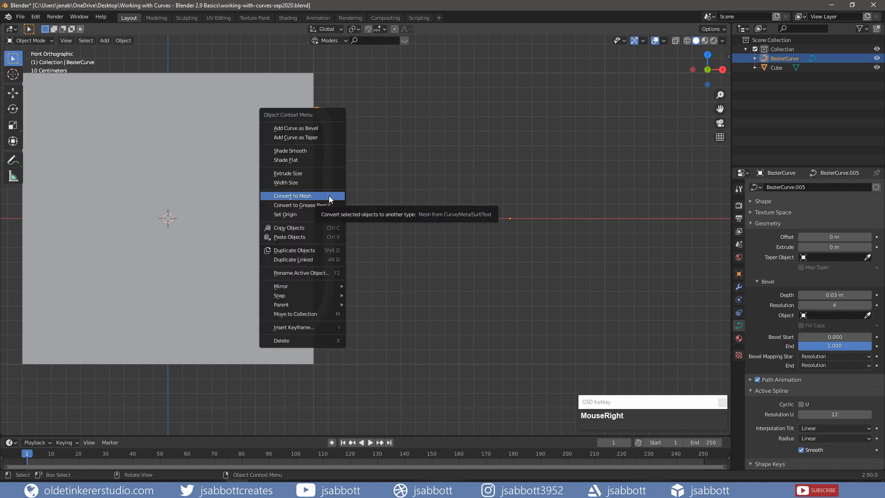
pyautogui.click(329, 195)
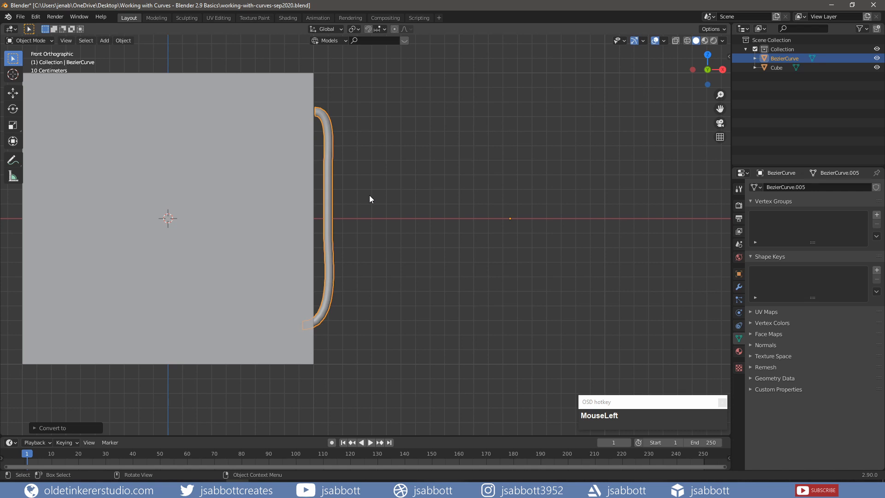
# Enter Edit Mode on the converted handle, move its whole linked mesh along X away from the cube, and hide the cube
pyautogui.press('Tab')
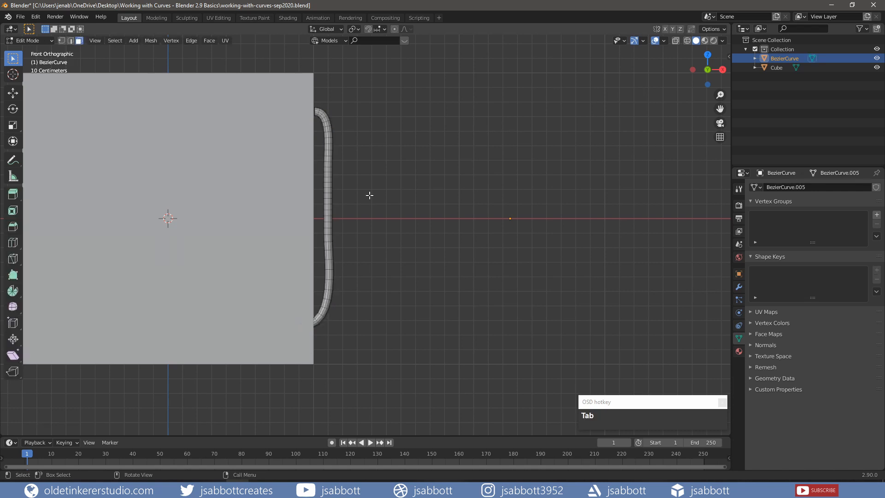
pyautogui.press('l')
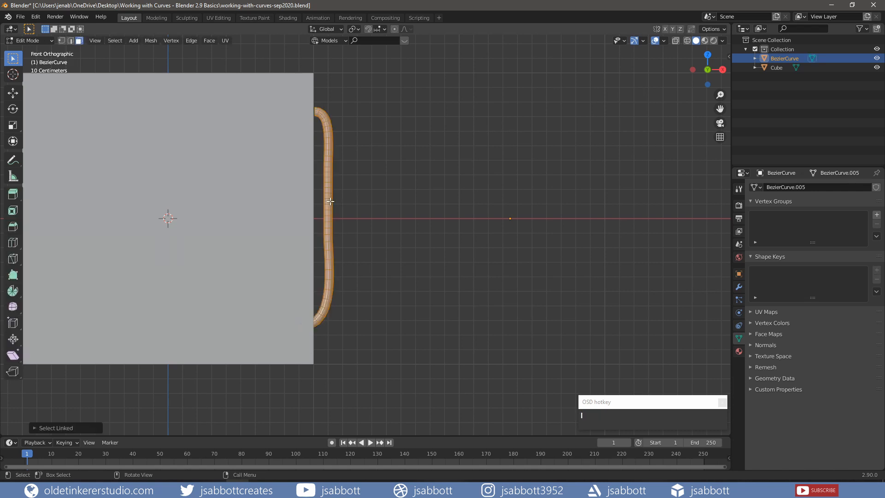
pyautogui.press('g')
pyautogui.press('x')
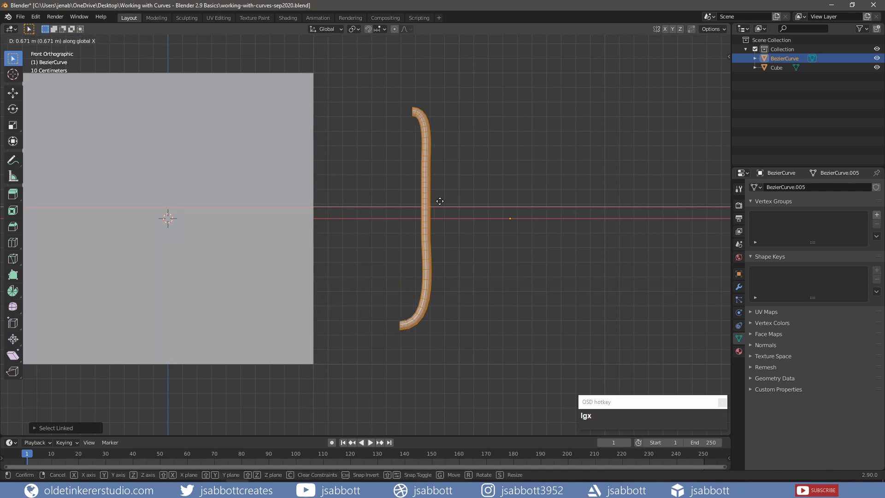
pyautogui.click(535, 201)
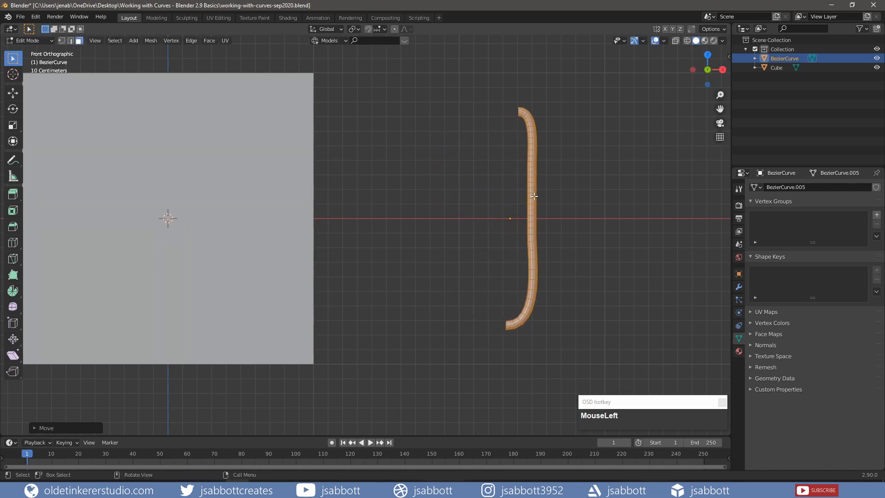
pyautogui.click(877, 67)
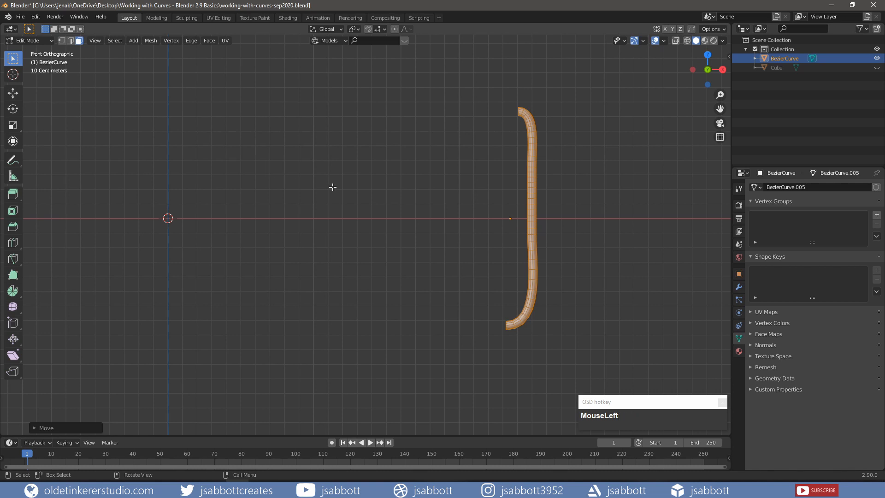
# Select the edge loop at the handle's open lower end and move it along X towards the cube's side to lengthen that end
pyautogui.press('2')
pyautogui.moveTo(414, 168); pyautogui.dragTo(498, 236, button='middle')
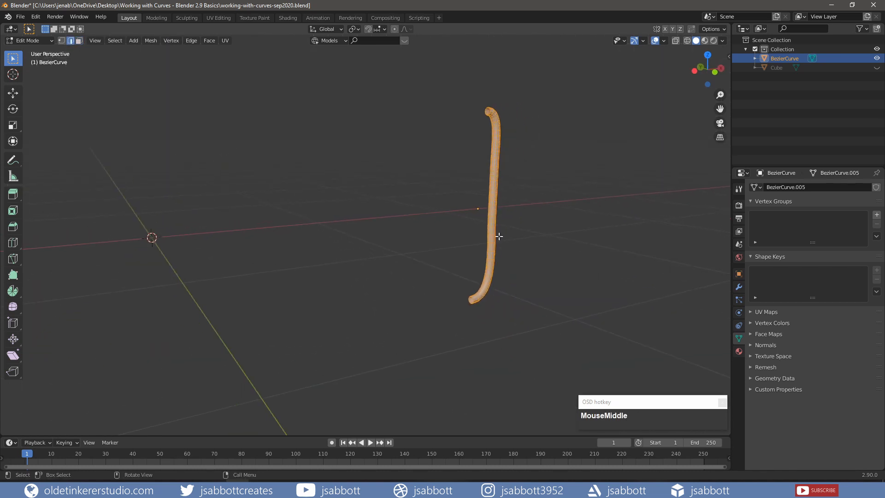
pyautogui.scroll(2, 508, 259)
pyautogui.scroll(2, 509, 259)
pyautogui.keyDown('shift'); pyautogui.moveTo(530, 261); pyautogui.dragTo(406, 197, button='middle'); pyautogui.keyUp('shift')
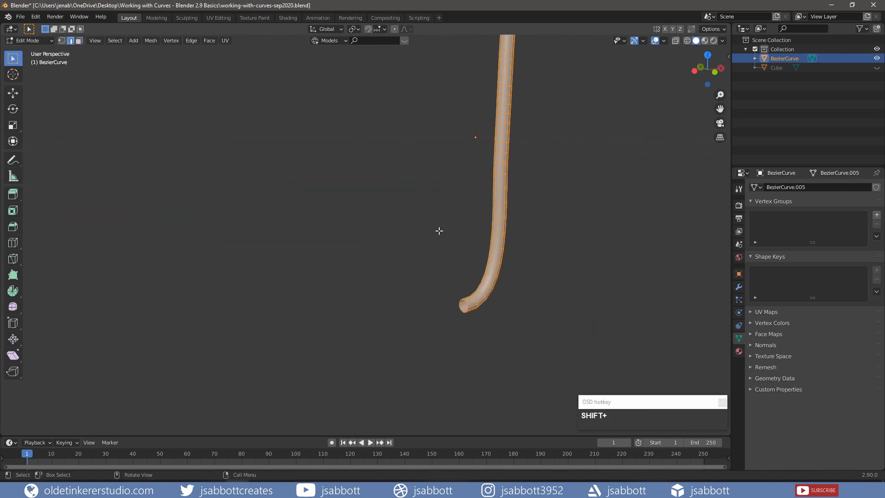
pyautogui.moveTo(439, 229); pyautogui.dragTo(437, 214, button='middle')
pyautogui.hotkey('alt', 'a')
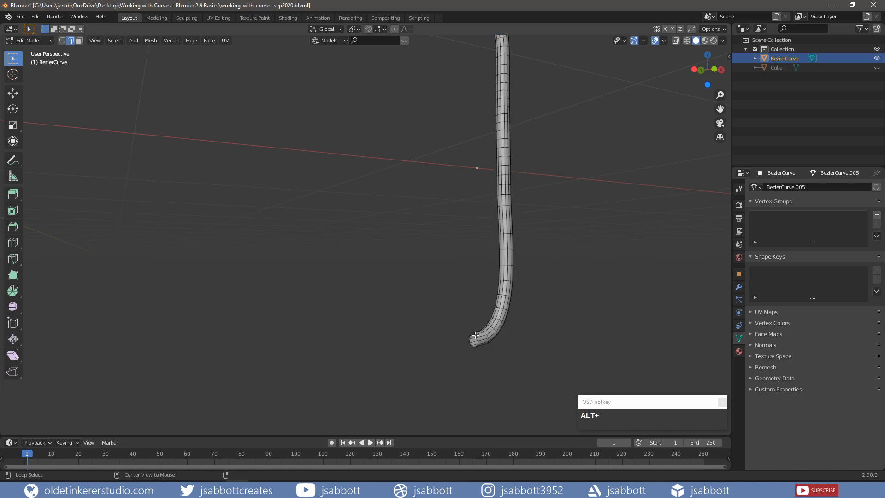
pyautogui.keyDown('alt'); pyautogui.click(476, 335); pyautogui.keyUp('alt')
pyautogui.press('KP_1')
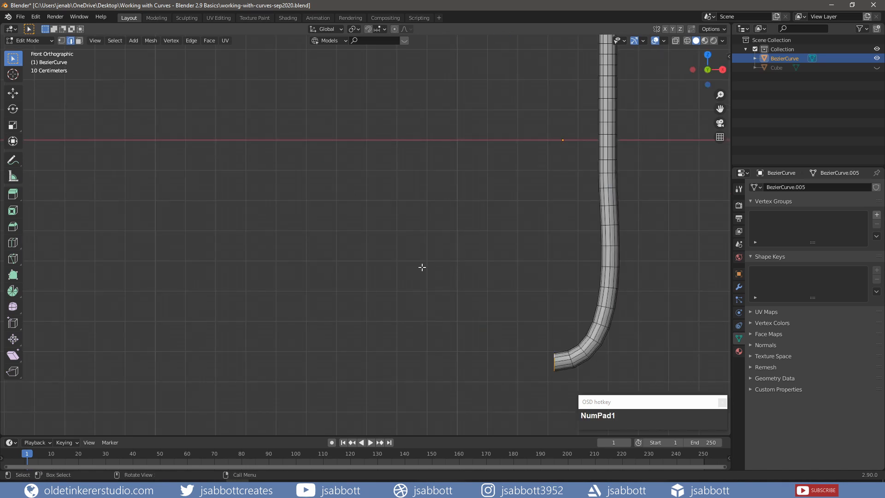
pyautogui.press('g')
pyautogui.press('x')
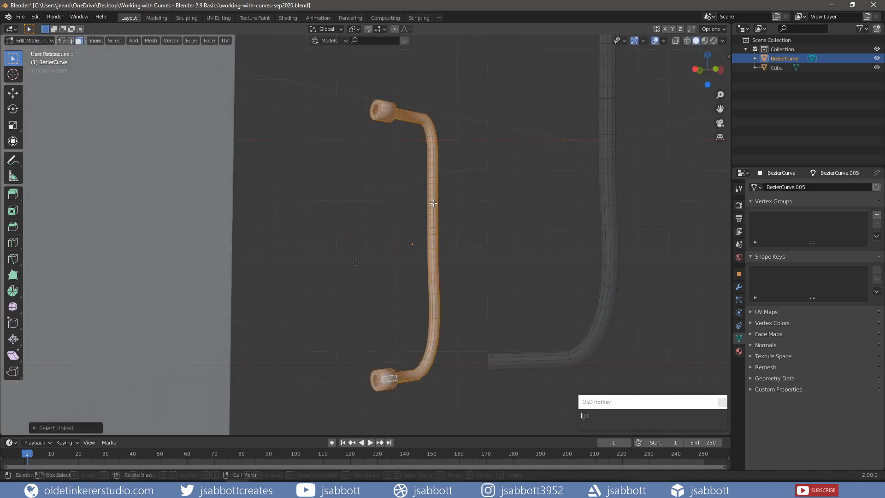
# Move the whole finished handle about -1.1 m along X so its end caps touch the cube, then deselect it
pyautogui.press('KP_1')
pyautogui.scroll(-3, 434, 204)
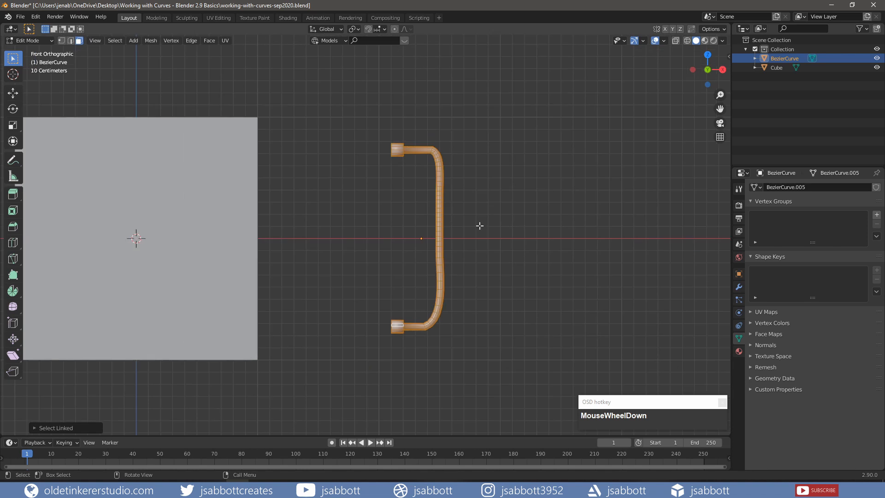
pyautogui.press('g')
pyautogui.press('x')
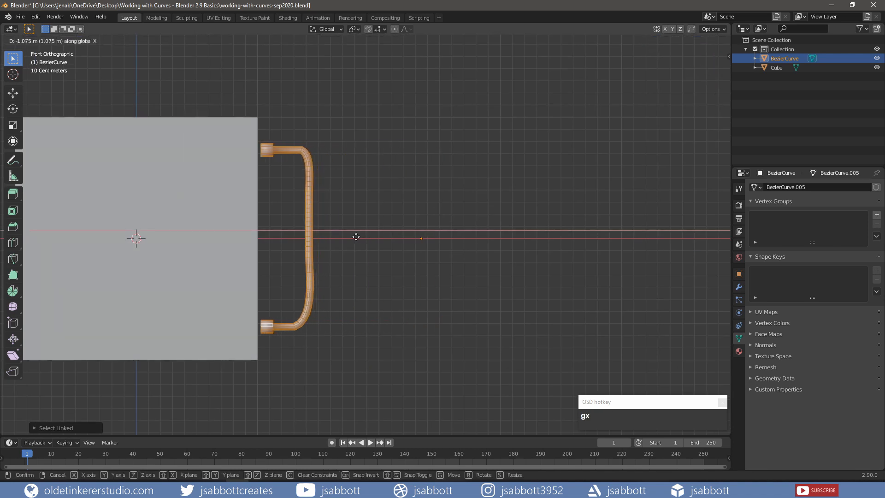
pyautogui.click(352, 237)
pyautogui.hotkey('alt', 'a')
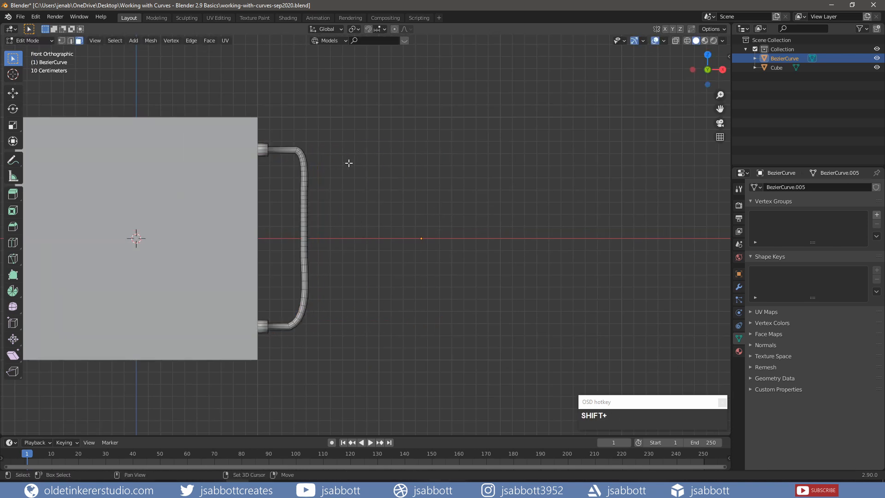
pyautogui.keyDown('shift'); pyautogui.moveTo(349, 163); pyautogui.dragTo(518, 169, button='middle'); pyautogui.keyUp('shift')
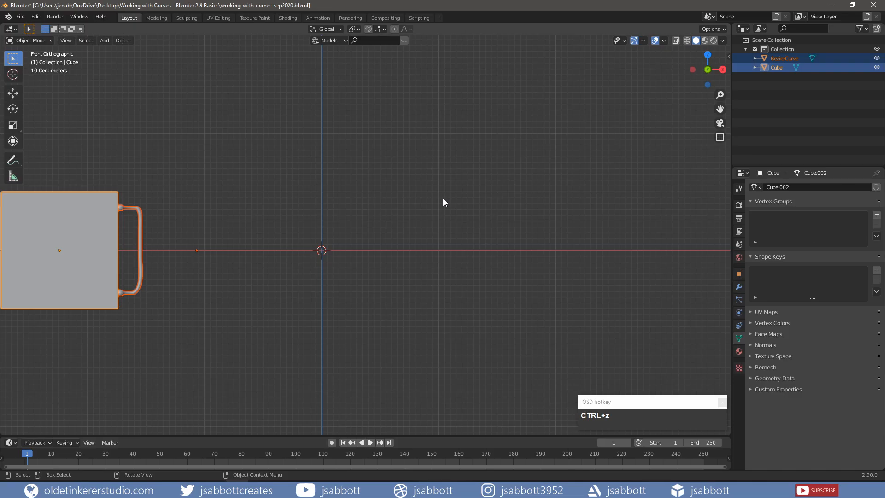
# Add a mesh cylinder at the 3D cursor, duplicate it, and move the copy along positive X to leave a gap between them
pyautogui.hotkey('shift', 'a')
pyautogui.moveTo(444, 198)
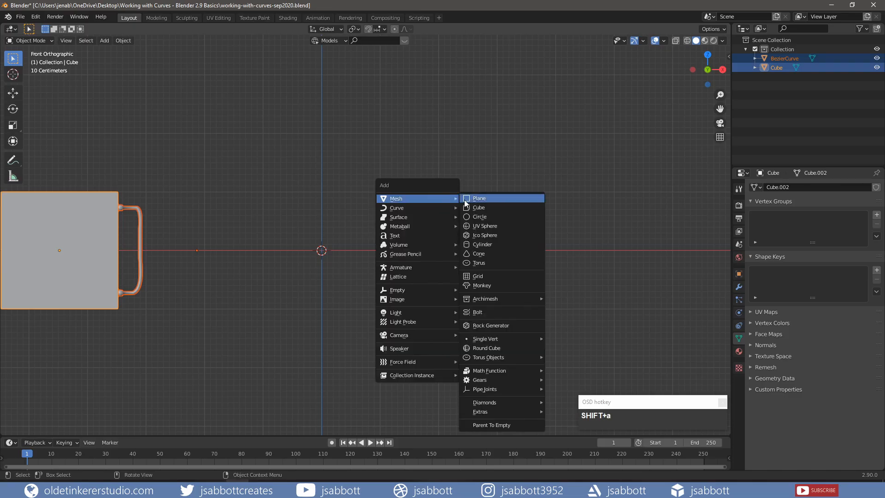
pyautogui.click(485, 243)
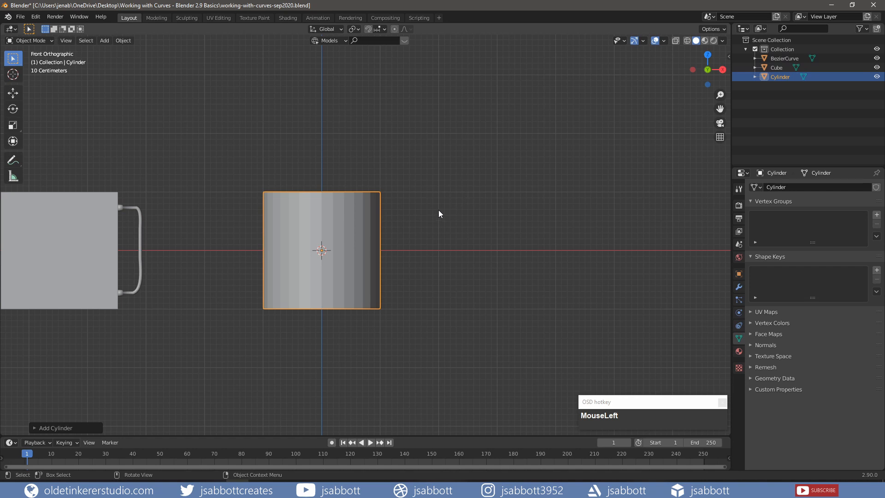
pyautogui.hotkey('shift', 'd')
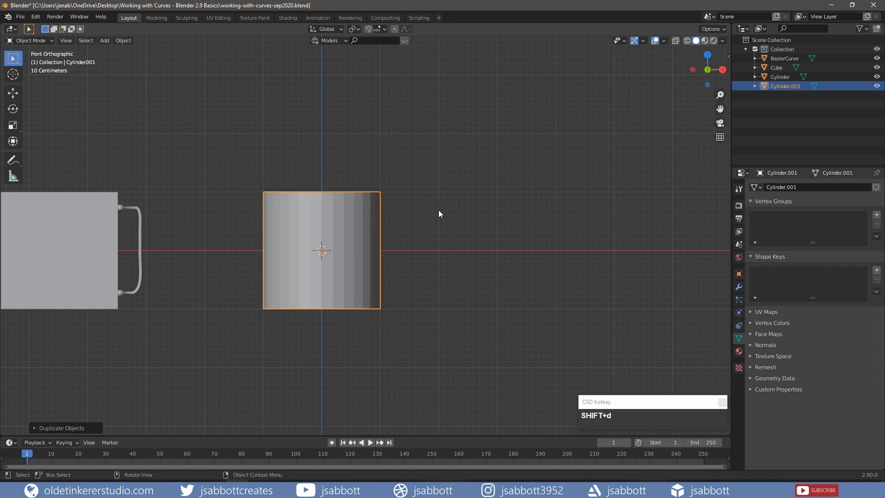
pyautogui.press('g')
pyautogui.press('x')
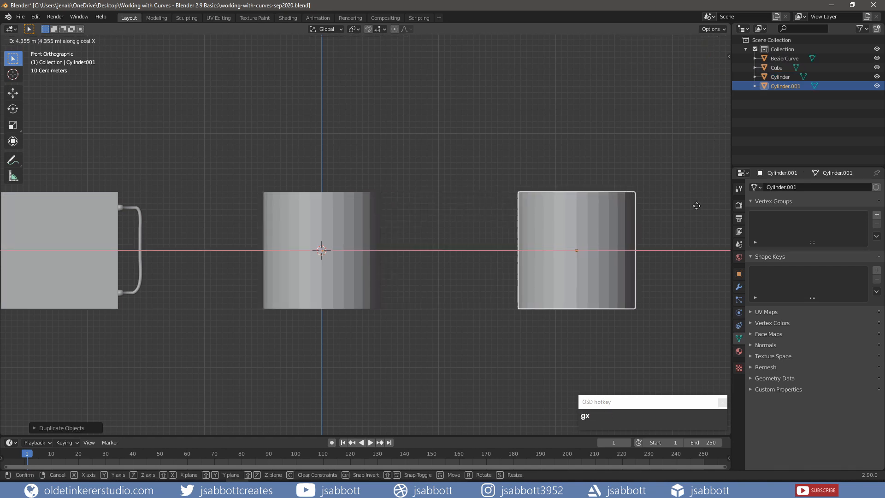
pyautogui.click(728, 205)
# Select both cylinders and add a Catenary knot curve between them
pyautogui.keyDown('shift'); pyautogui.moveTo(350, 238); pyautogui.dragTo(229, 219, button='middle'); pyautogui.keyUp('shift')
pyautogui.keyDown('shift'); pyautogui.click(226, 220); pyautogui.keyUp('shift')
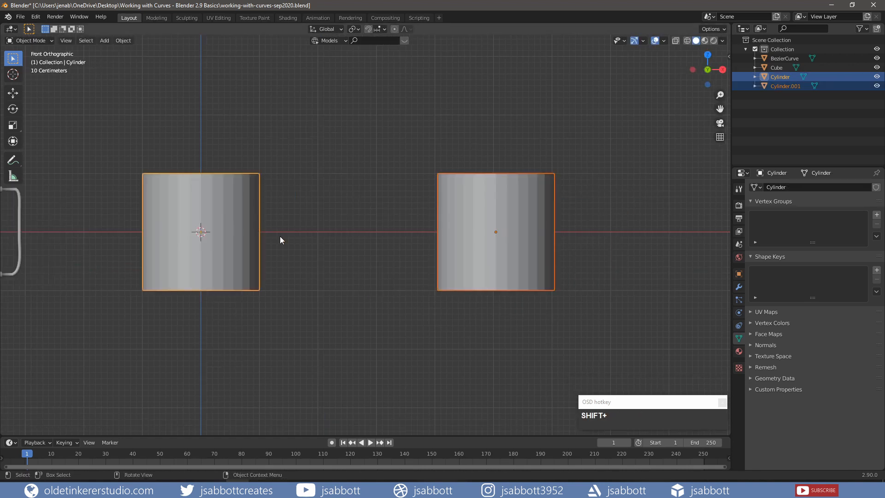
pyautogui.hotkey('shift', 'a')
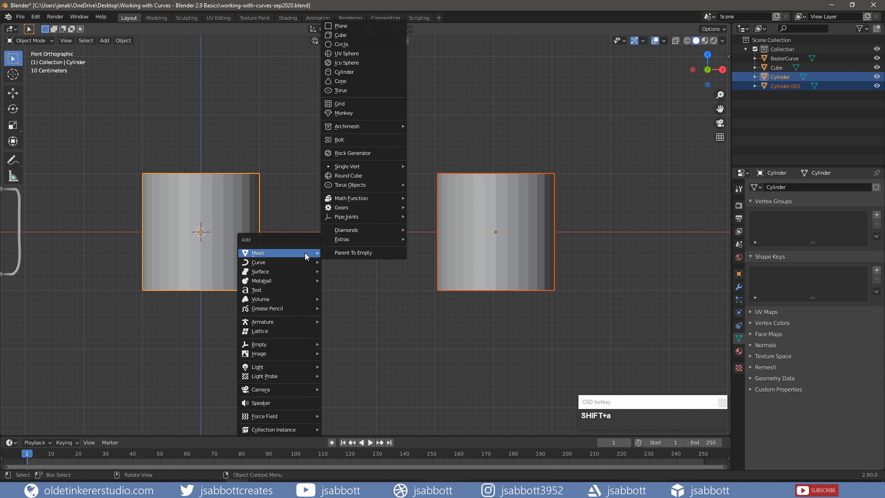
pyautogui.moveTo(290, 262)
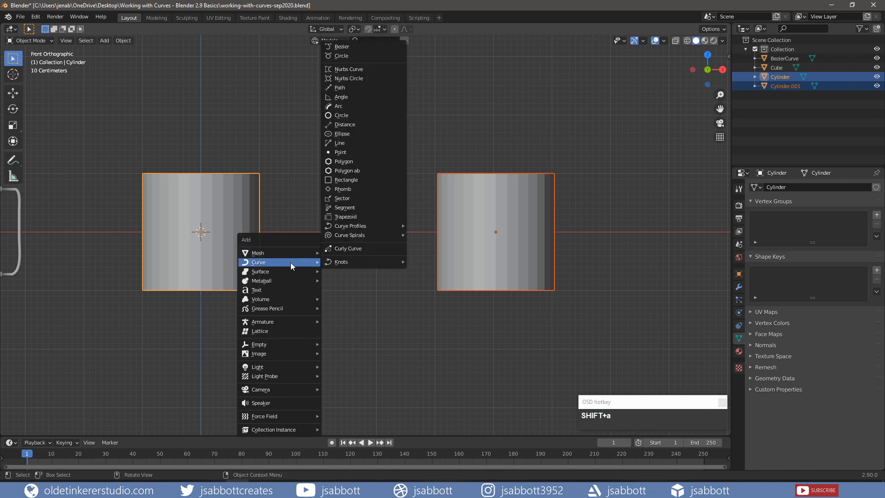
pyautogui.moveTo(345, 262)
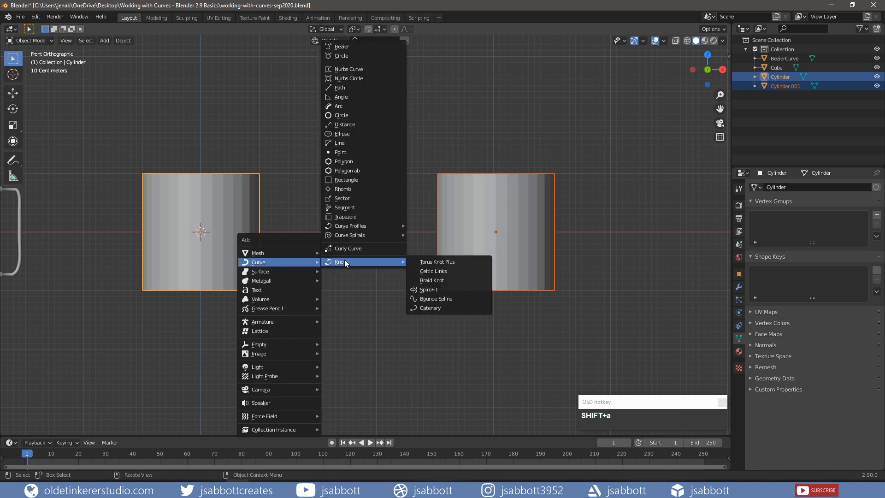
pyautogui.click(430, 307)
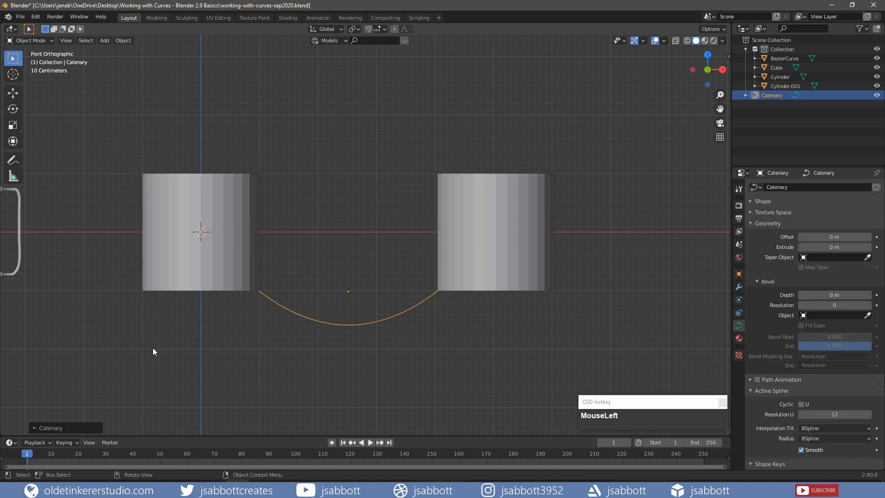
# Set the catenary's variable a to 1.550 so it sags lower, and increase its bevel depth to give it thickness
pyautogui.click(32, 424)
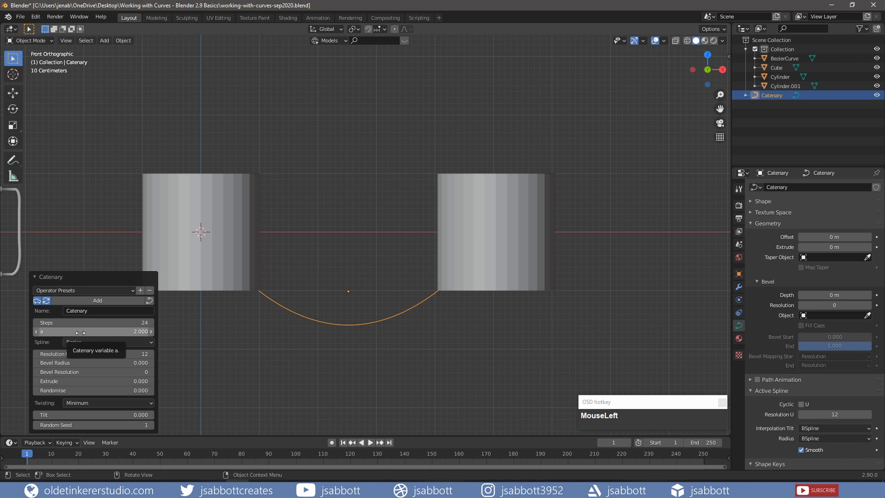
pyautogui.moveTo(92, 331); pyautogui.dragTo(74, 332)
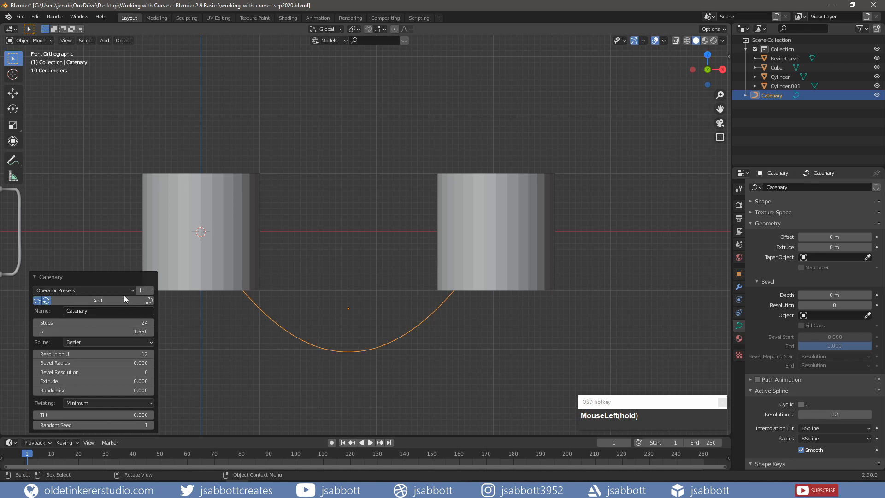
pyautogui.click(34, 275)
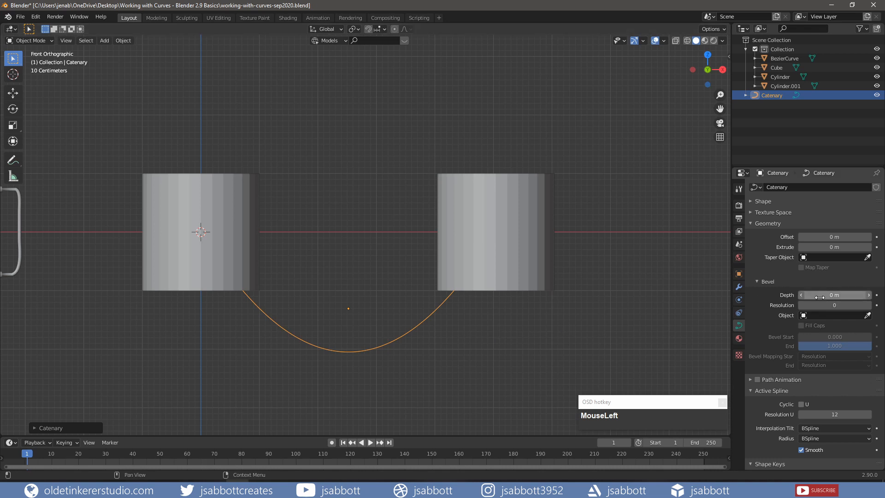
pyautogui.moveTo(820, 295); pyautogui.dragTo(837, 295)
pyautogui.moveTo(454, 225)
pyautogui.mouseDown(button='middle')
pyautogui.moveTo(486, 214)
pyautogui.moveTo(455, 237)
pyautogui.mouseUp(button='middle')
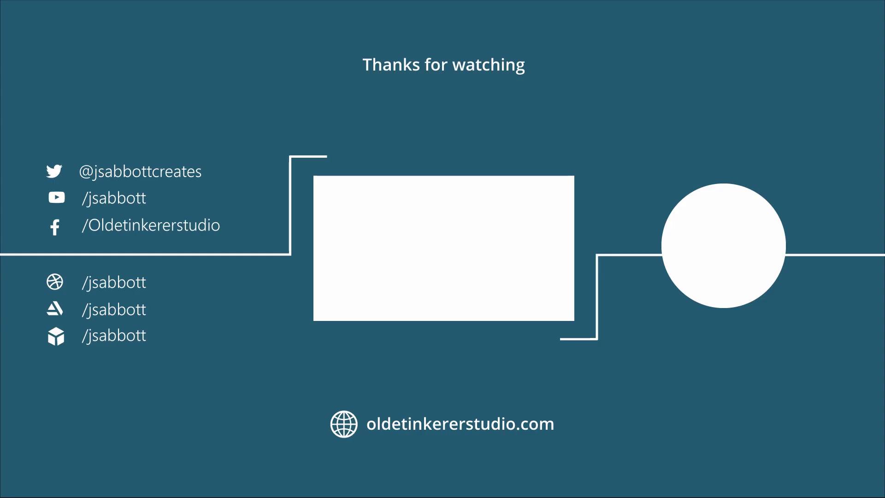